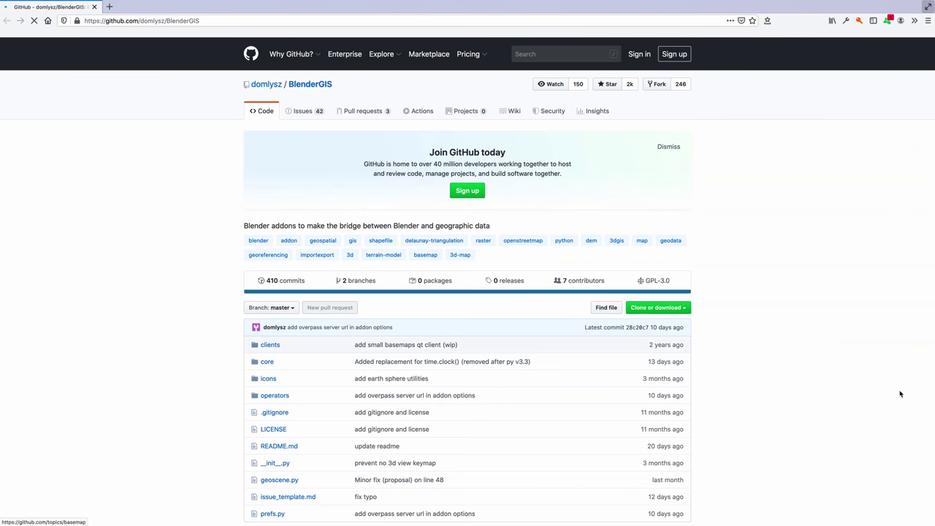
Download the BlenderGIS GitHub repository as a ZIP through Clone or download.
{"action": "left_click", "coordinate": [658, 308]}
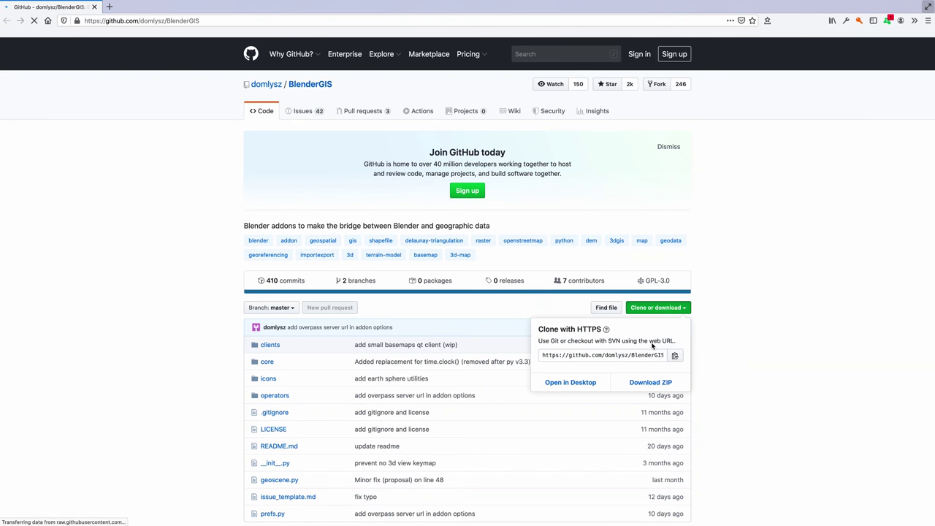
{"action": "left_click", "coordinate": [660, 382]}
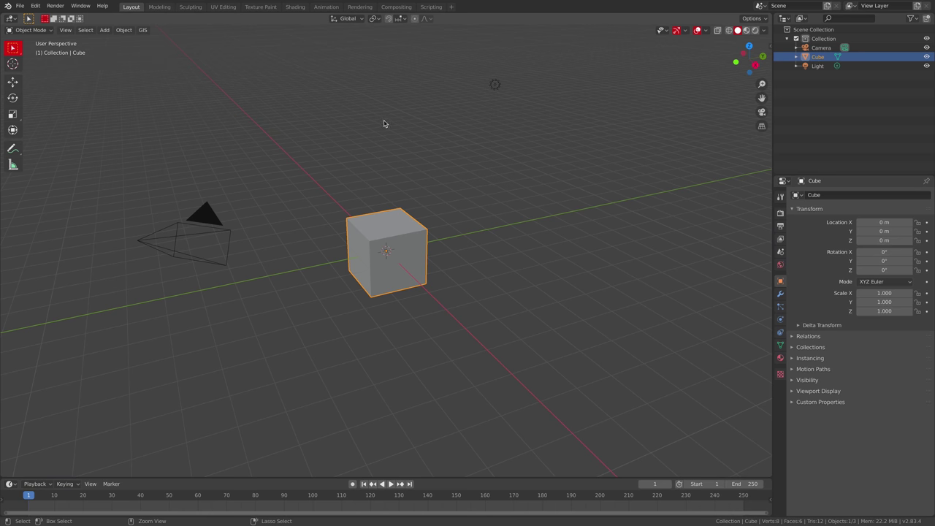
{"action": "key", "text": "super+comma"}
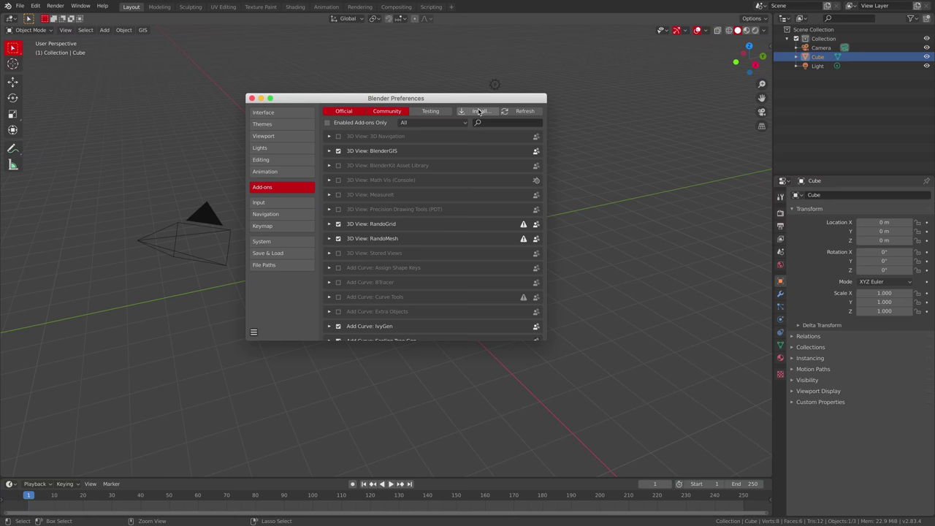
{"action": "left_click_drag", "start_coordinate": [440, 95], "coordinate": [413, 63]}
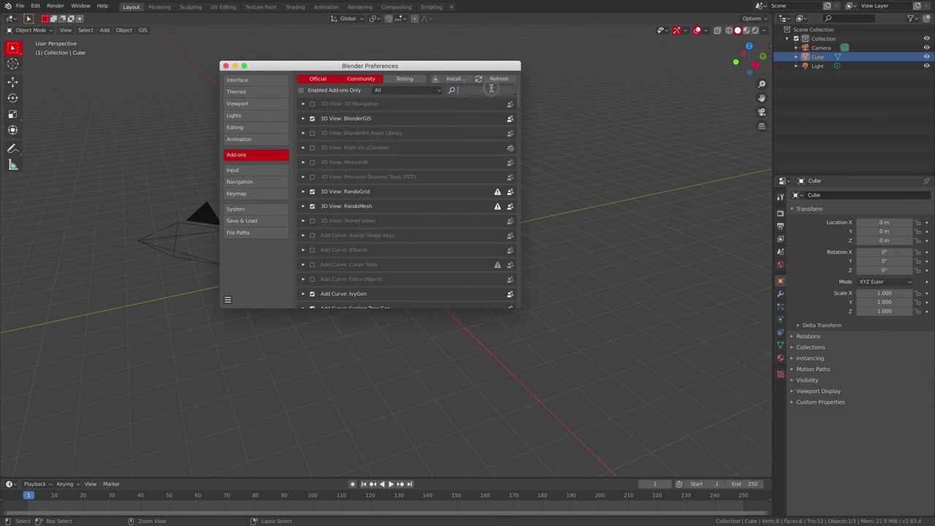
{"action": "type", "text": "blen"}
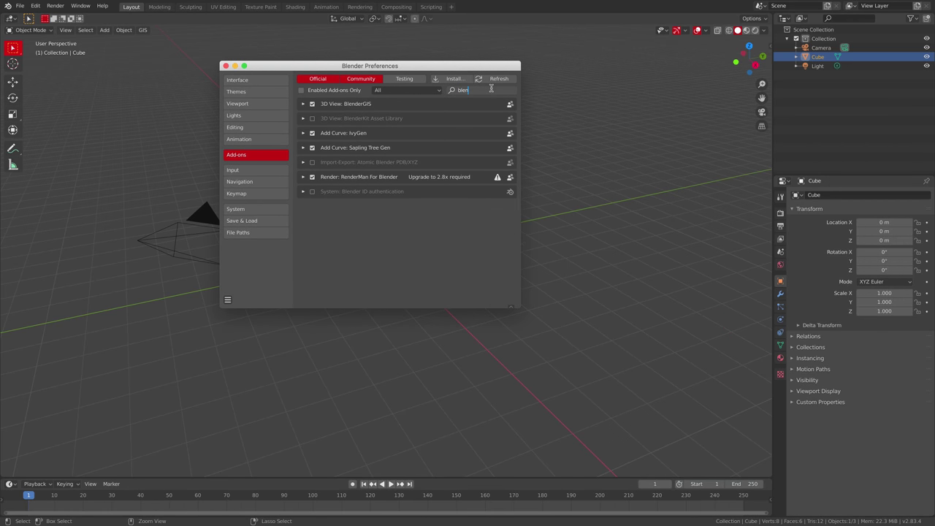
{"action": "left_click", "coordinate": [303, 104]}
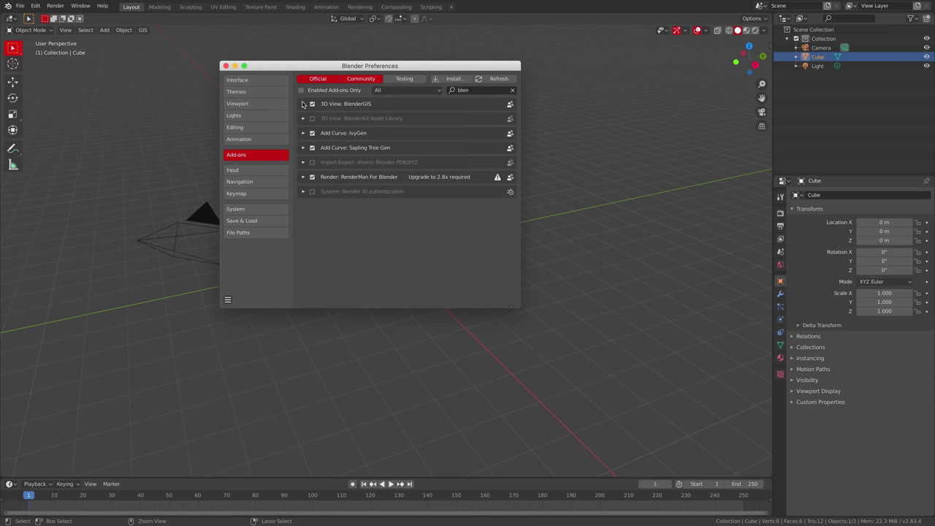
{"action": "left_click", "coordinate": [303, 104]}
{"action": "scroll", "coordinate": [415, 237], "scroll_direction": "down", "scroll_amount": 4}
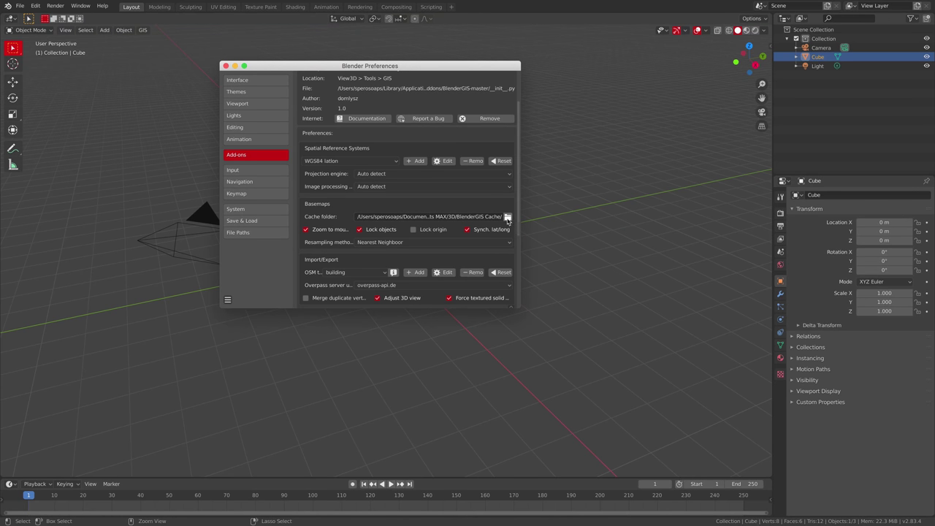
{"action": "scroll", "coordinate": [405, 233], "scroll_direction": "up", "scroll_amount": 3}
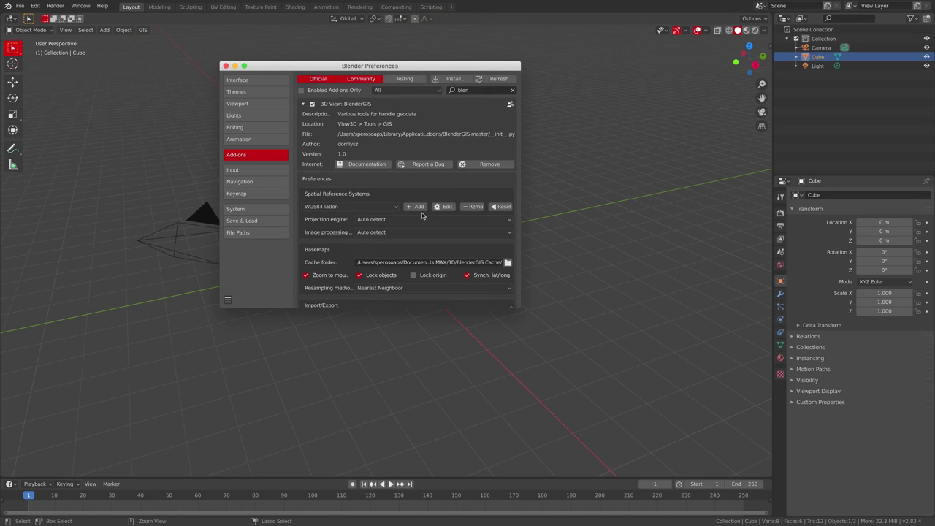
{"action": "left_click", "coordinate": [226, 66]}
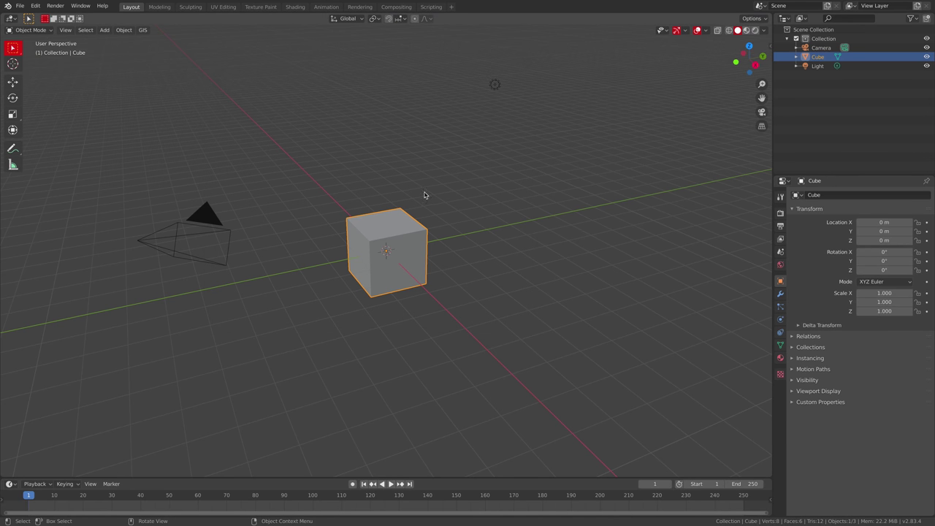
Load a world basemap from GIS > Web geodata > Basemap with source Google and layer Satellite.
{"action": "left_click", "coordinate": [143, 30]}
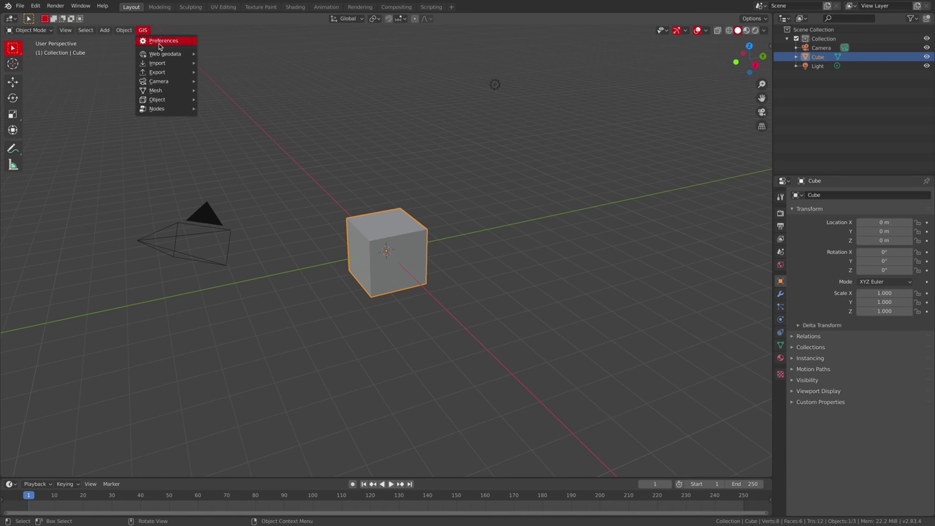
{"action": "mouse_move", "coordinate": [165, 55]}
{"action": "left_click", "coordinate": [217, 54]}
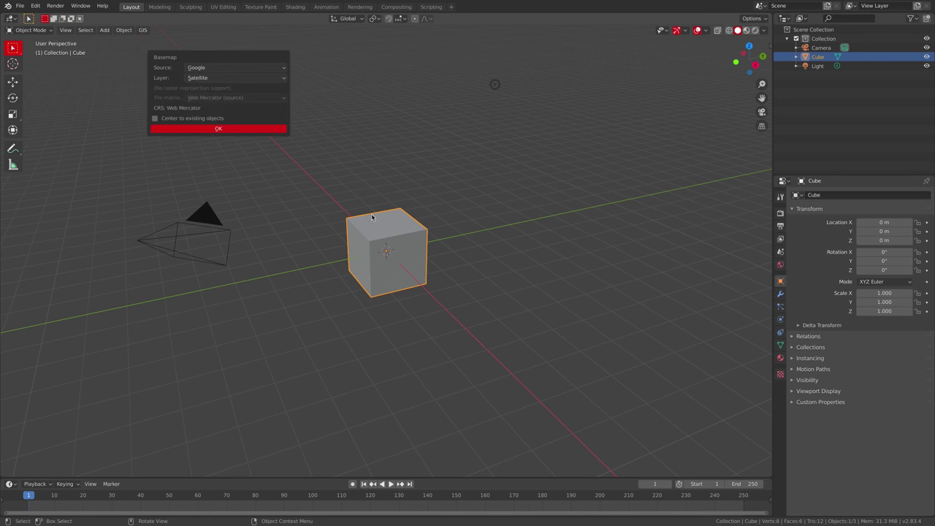
{"action": "left_click", "coordinate": [206, 67]}
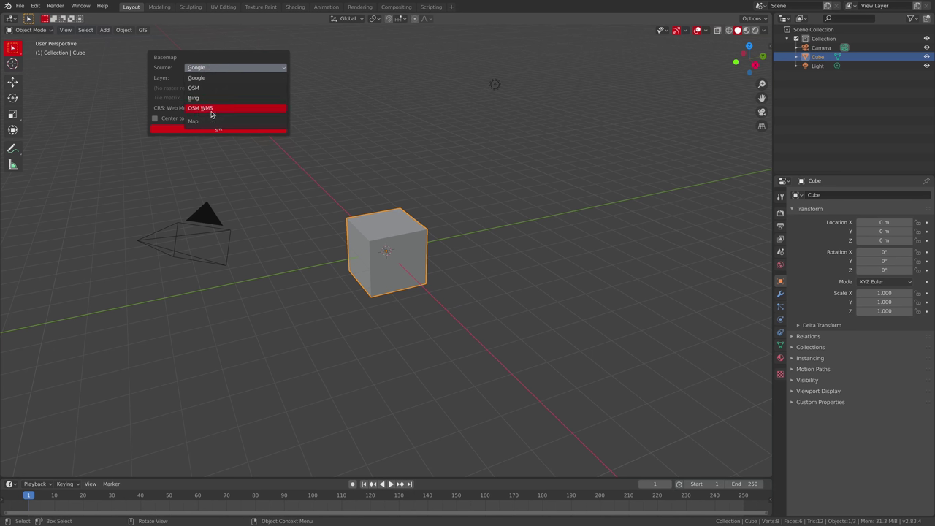
{"action": "left_click", "coordinate": [210, 78]}
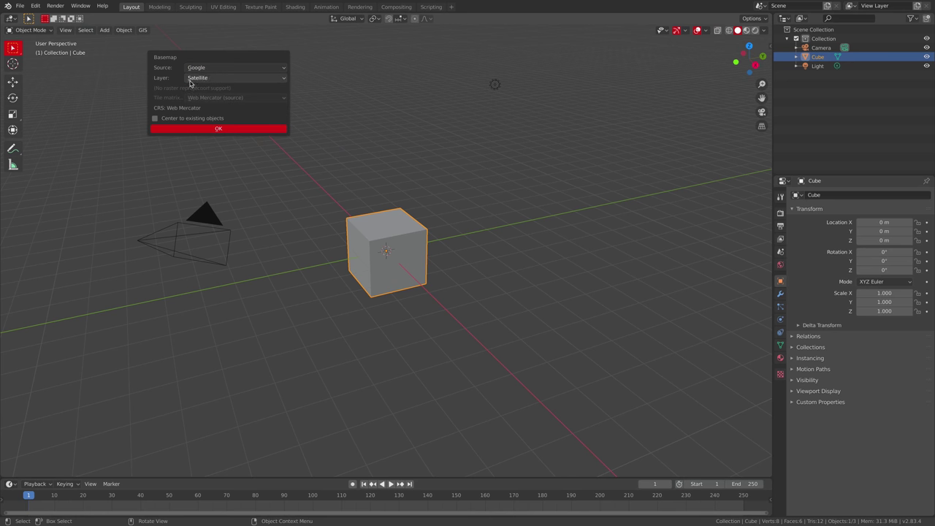
{"action": "left_click", "coordinate": [190, 81]}
{"action": "left_click", "coordinate": [202, 68]}
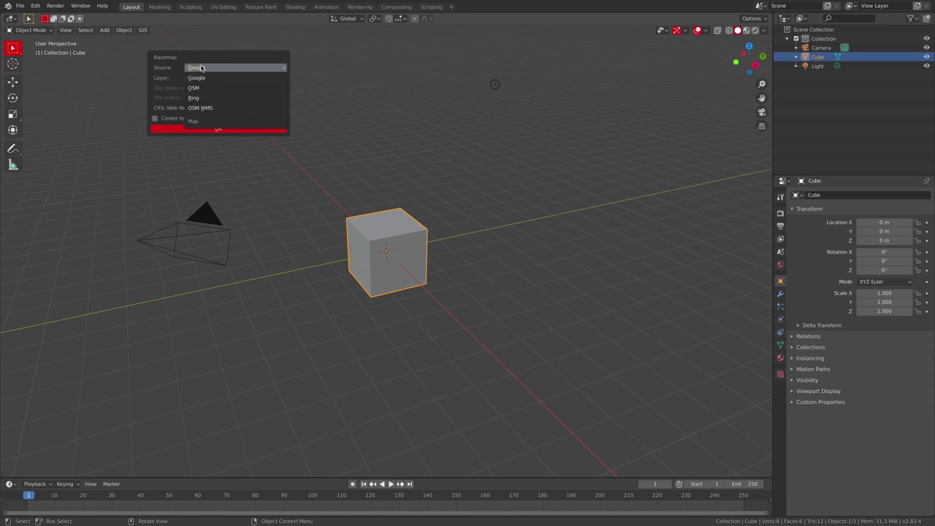
{"action": "left_click", "coordinate": [202, 68]}
{"action": "left_click", "coordinate": [218, 130]}
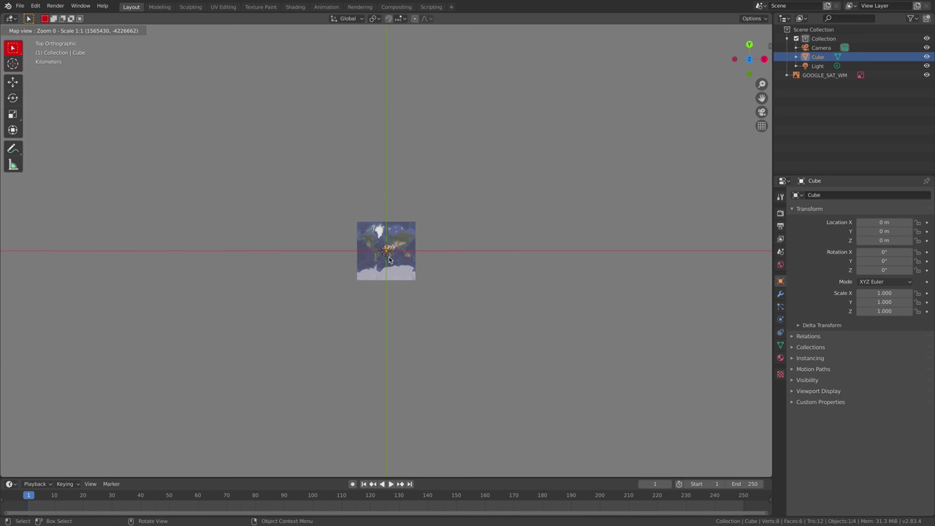
Go to 'mt. everest' on the basemap at zoom level 15.
{"action": "scroll", "coordinate": [390, 260], "scroll_direction": "up", "scroll_amount": 2}
{"action": "scroll", "coordinate": [389, 229], "scroll_direction": "up", "scroll_amount": 1}
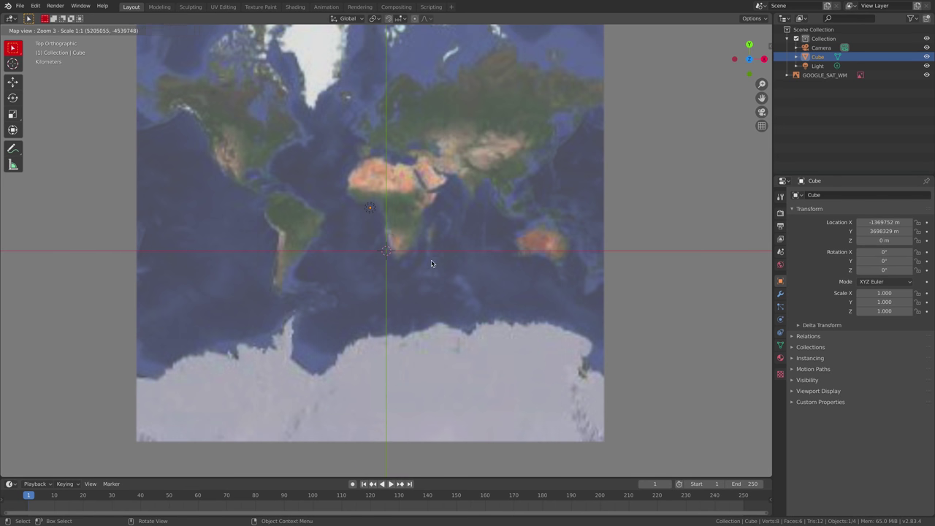
{"action": "key", "text": "g"}
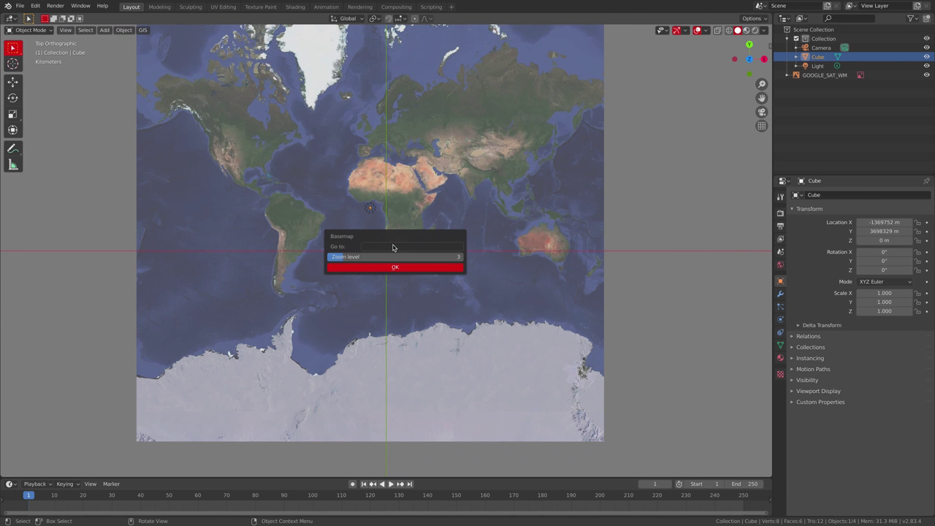
{"action": "left_click", "coordinate": [392, 246]}
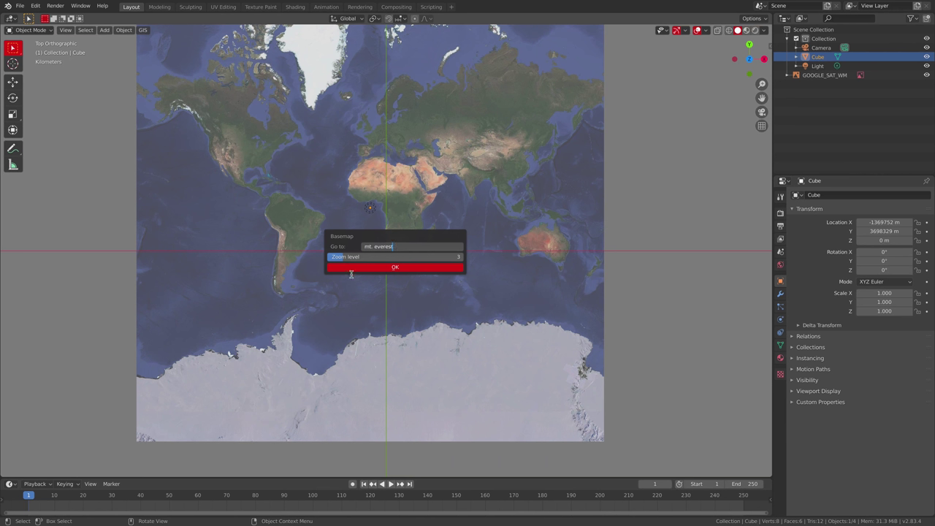
{"action": "key", "text": "Return"}
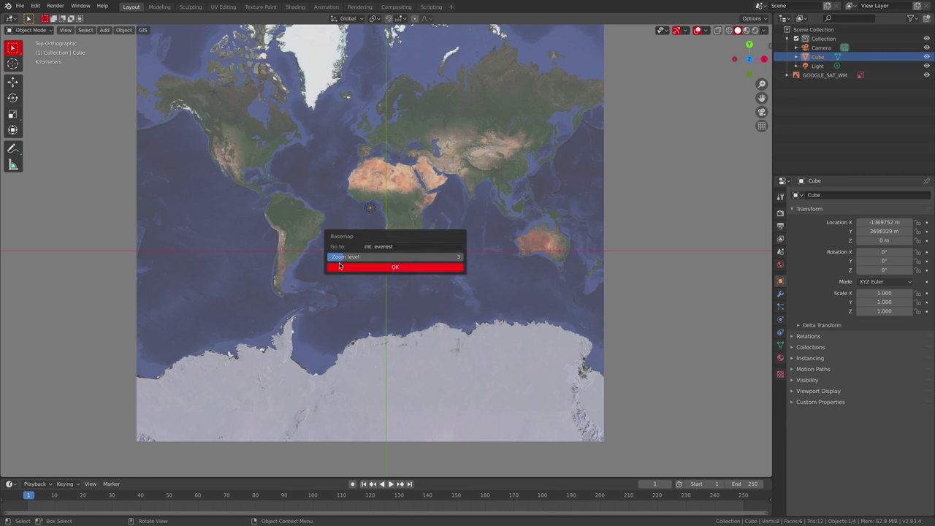
{"action": "left_click", "coordinate": [350, 257]}
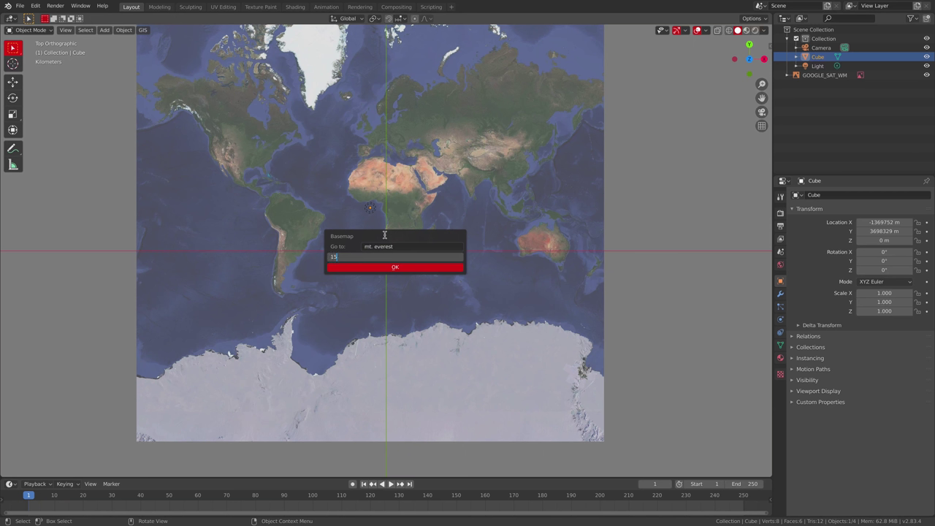
{"action": "key", "text": "Return"}
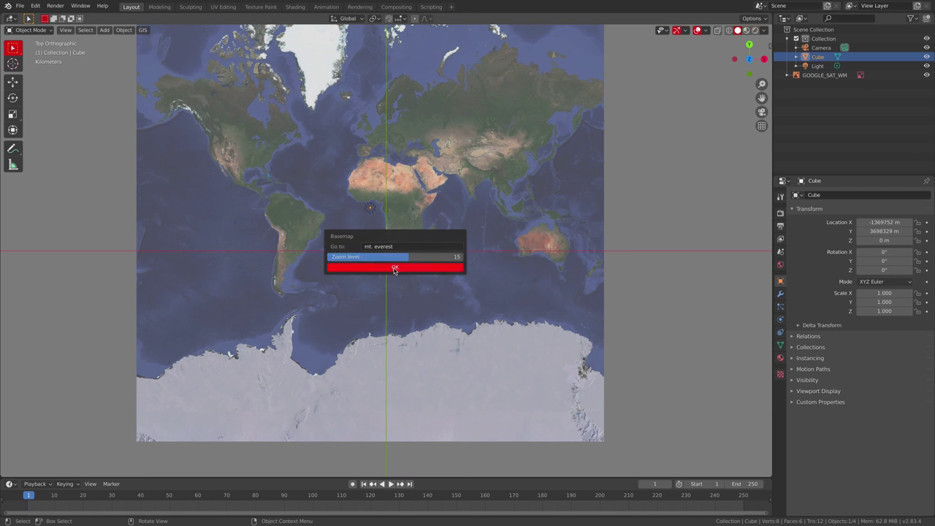
{"action": "left_click", "coordinate": [395, 268]}
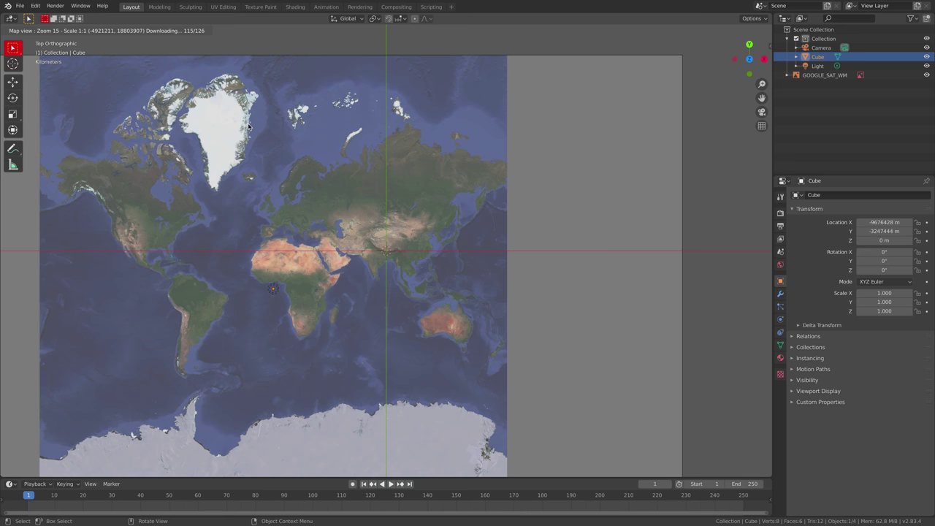
Frame Everest and export the map view as the textured plane EXPORT_GOOGLE_SAT_WM.
{"action": "scroll", "coordinate": [395, 262], "scroll_direction": "up", "scroll_amount": 5}
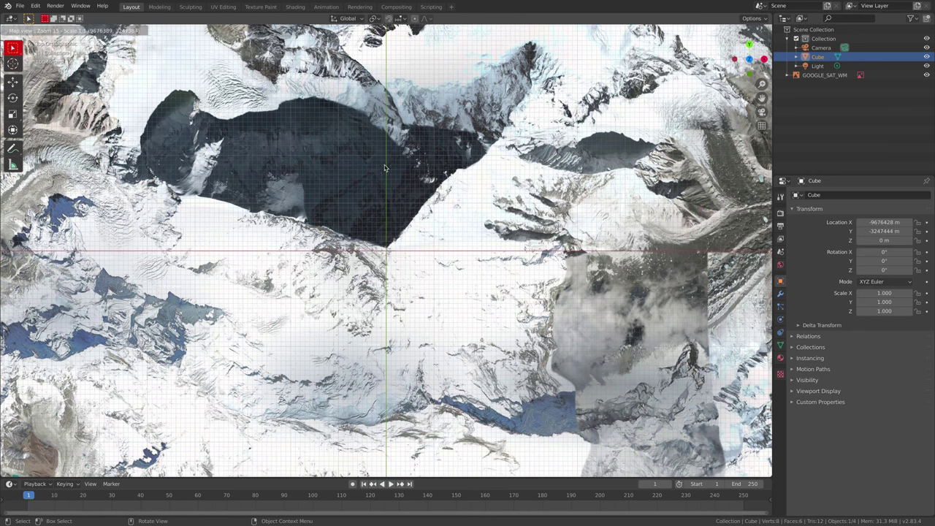
{"action": "scroll", "coordinate": [522, 293], "scroll_direction": "down", "scroll_amount": 1}
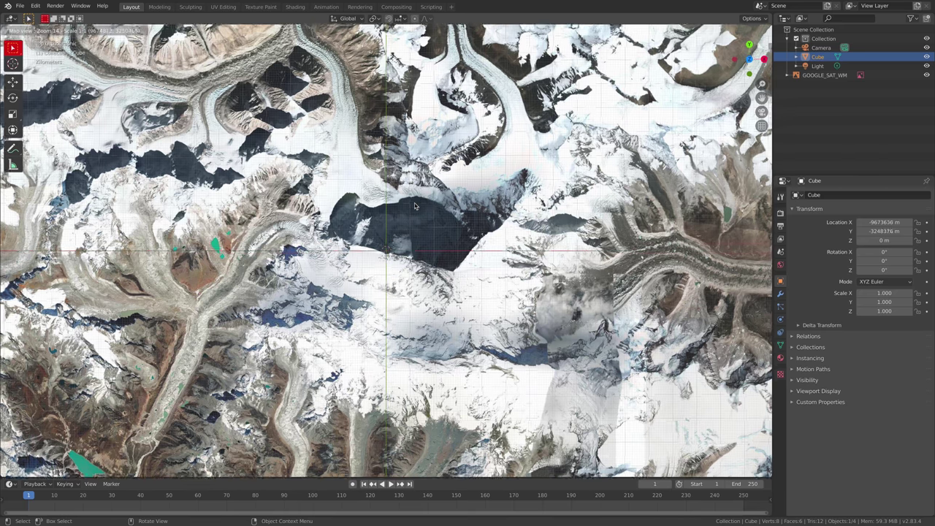
{"action": "middle_click_drag", "start_coordinate": [415, 207], "coordinate": [413, 213]}
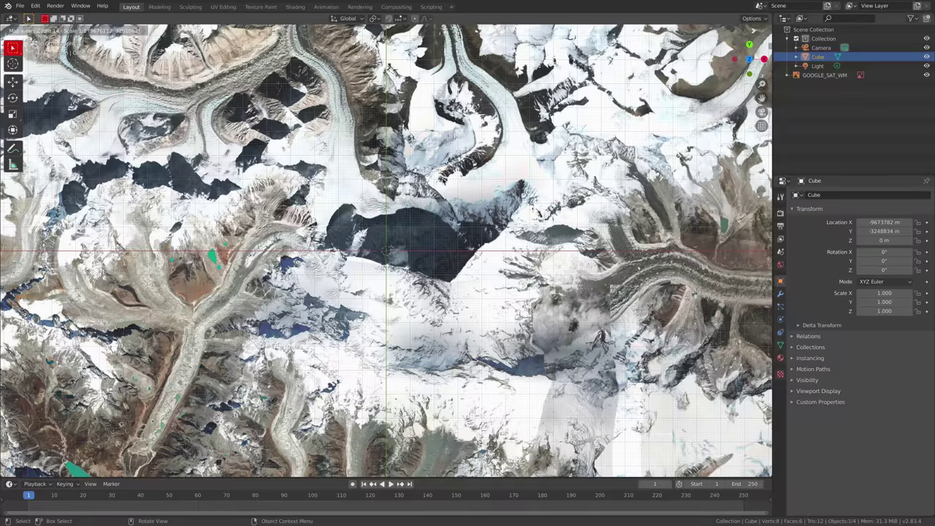
{"action": "key", "text": "e"}
{"action": "middle_click_drag", "start_coordinate": [444, 182], "coordinate": [465, 183]}
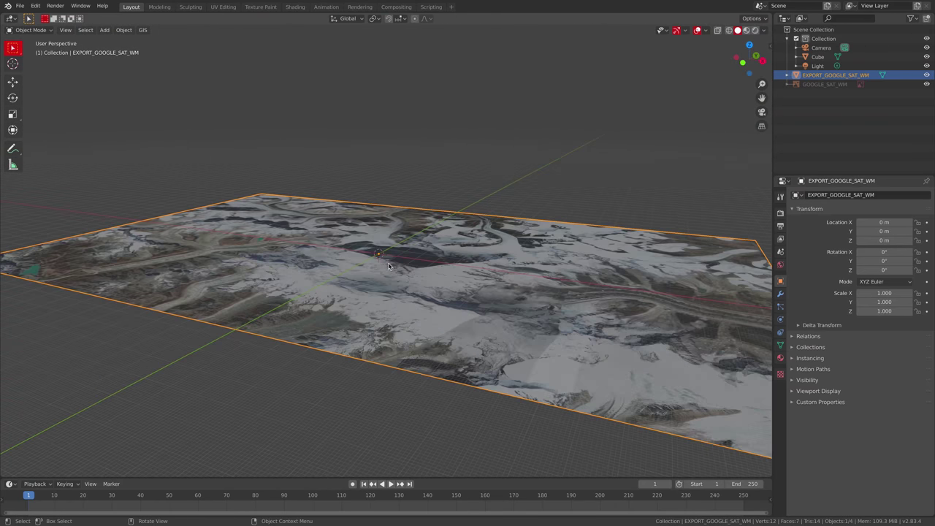
Apply Get SRTM elevation to the Everest plane and inspect the resulting mountain relief.
{"action": "middle_click_drag", "start_coordinate": [388, 266], "coordinate": [144, 42]}
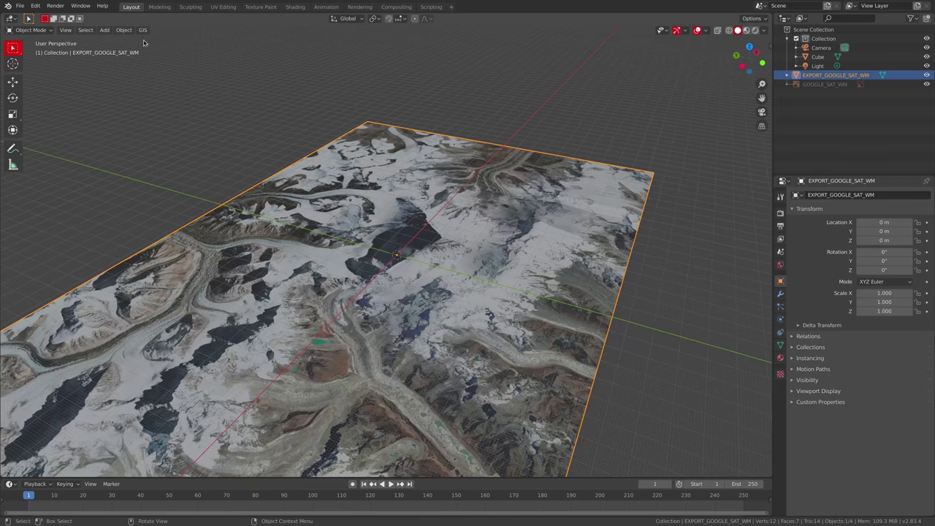
{"action": "left_click", "coordinate": [143, 31]}
{"action": "mouse_move", "coordinate": [156, 56]}
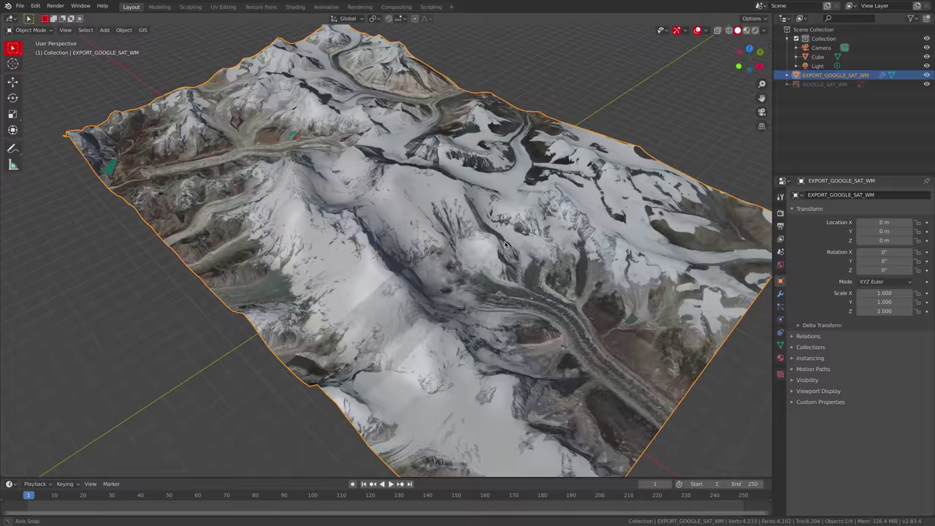
{"action": "middle_click_drag", "start_coordinate": [205, 233], "coordinate": [314, 200]}
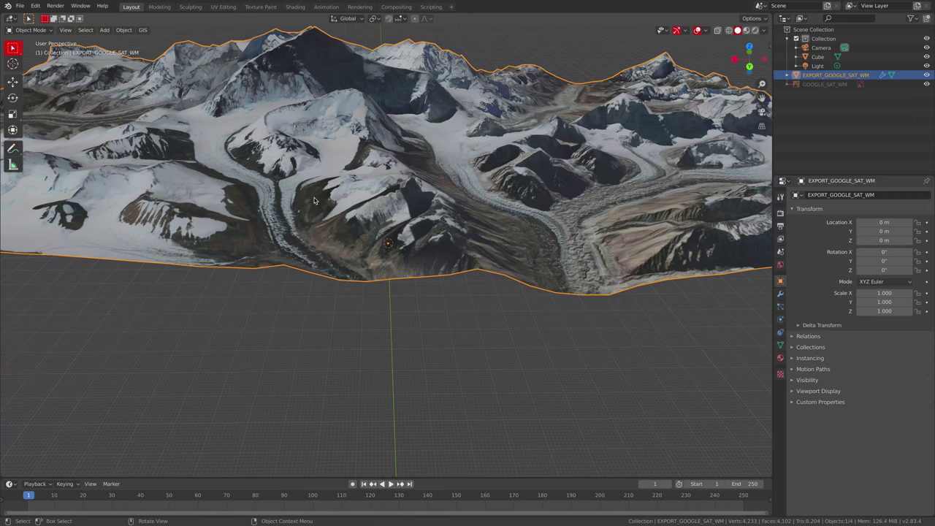
{"action": "middle_click_drag", "start_coordinate": [232, 207], "coordinate": [341, 212]}
{"action": "scroll", "coordinate": [507, 207], "scroll_direction": "up", "scroll_amount": 5}
{"action": "scroll", "coordinate": [492, 256], "scroll_direction": "down", "scroll_amount": 4}
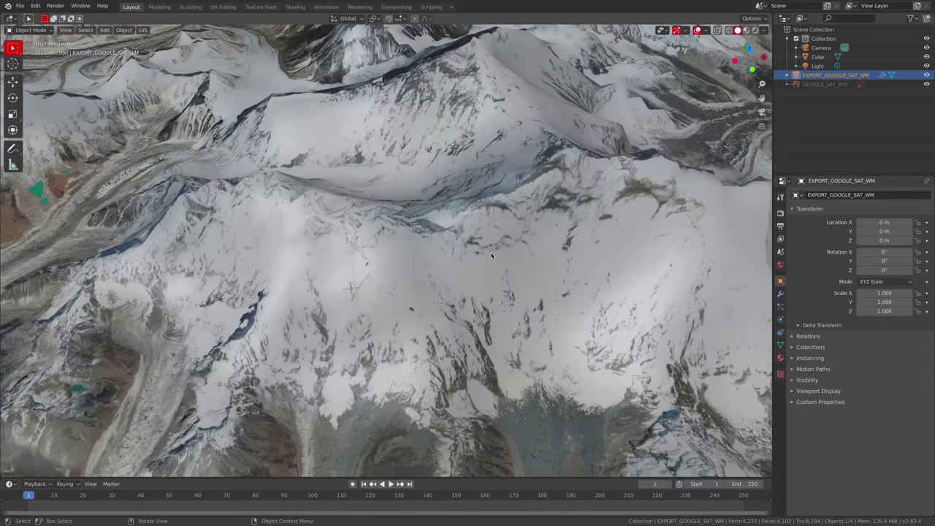
{"action": "middle_click_drag", "start_coordinate": [378, 262], "coordinate": [586, 239]}
{"action": "scroll", "coordinate": [482, 250], "scroll_direction": "down", "scroll_amount": 4}
Switch the render engine to Cycles.
{"action": "left_click", "coordinate": [780, 213]}
{"action": "left_click", "coordinate": [885, 194]}
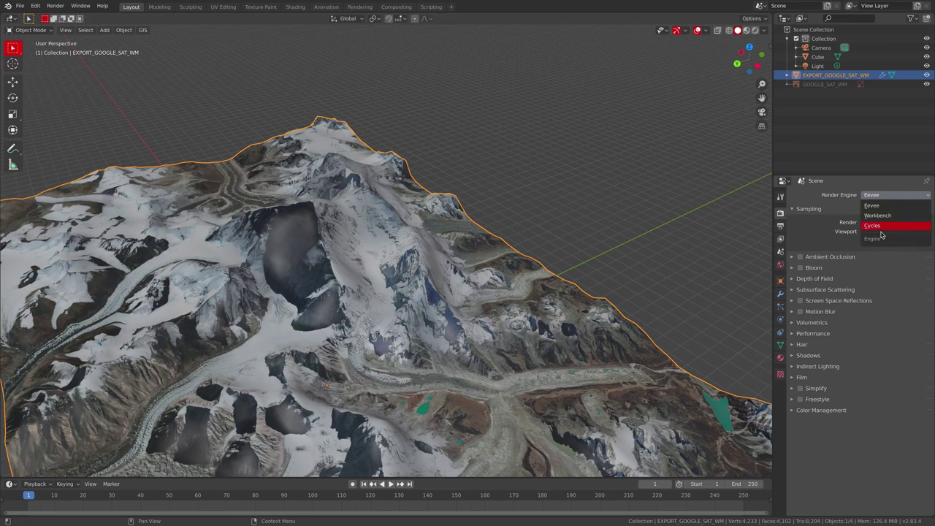
{"action": "left_click", "coordinate": [882, 228]}
{"action": "middle_click_drag", "start_coordinate": [658, 255], "coordinate": [738, 314]}
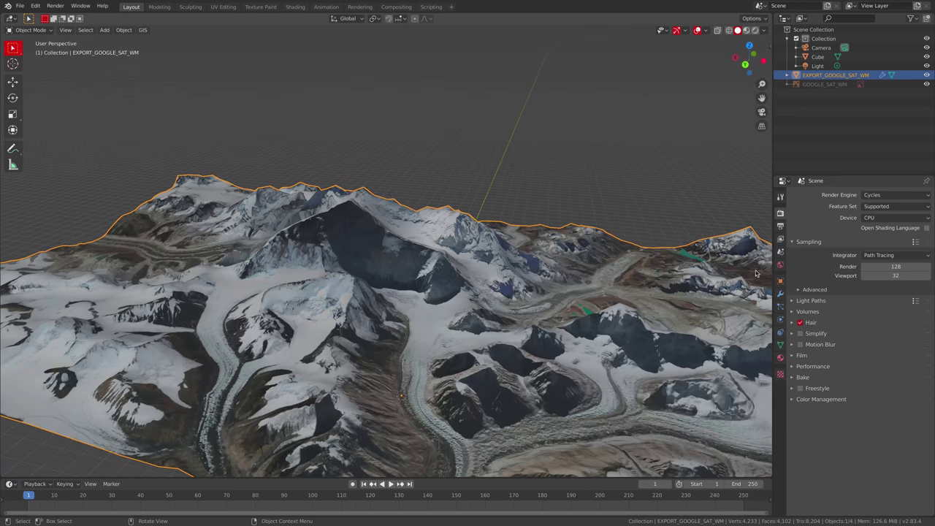
{"action": "left_click", "coordinate": [801, 356]}
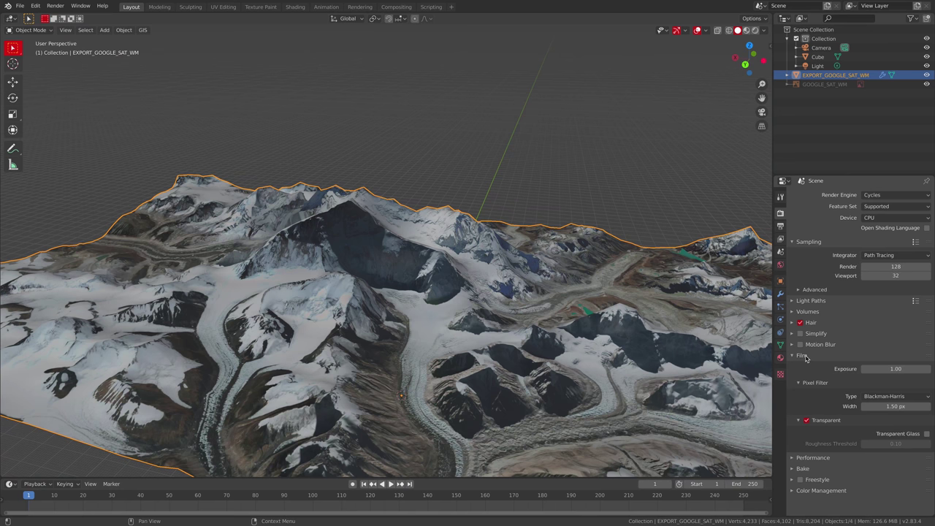
{"action": "left_click", "coordinate": [802, 356]}
Set the world colour to an Environment Texture.
{"action": "left_click", "coordinate": [781, 265]}
{"action": "left_click", "coordinate": [927, 249]}
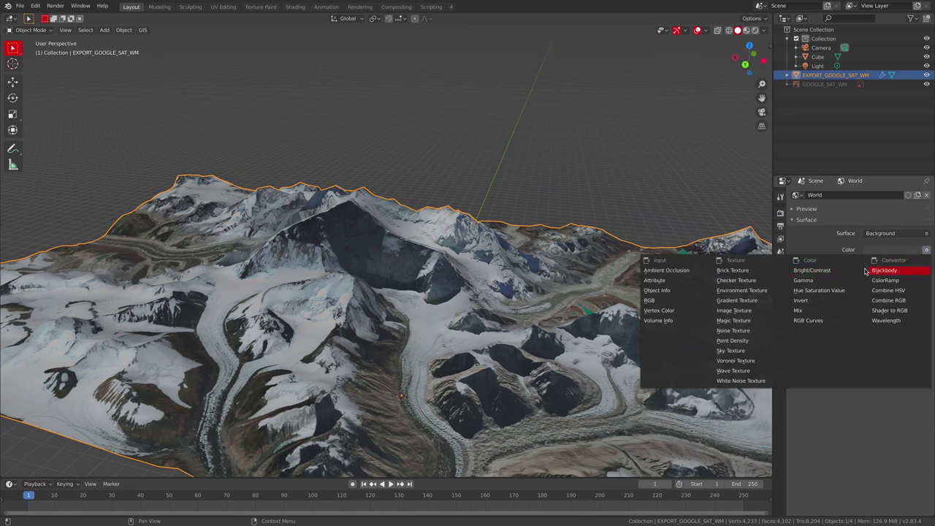
{"action": "left_click", "coordinate": [753, 290]}
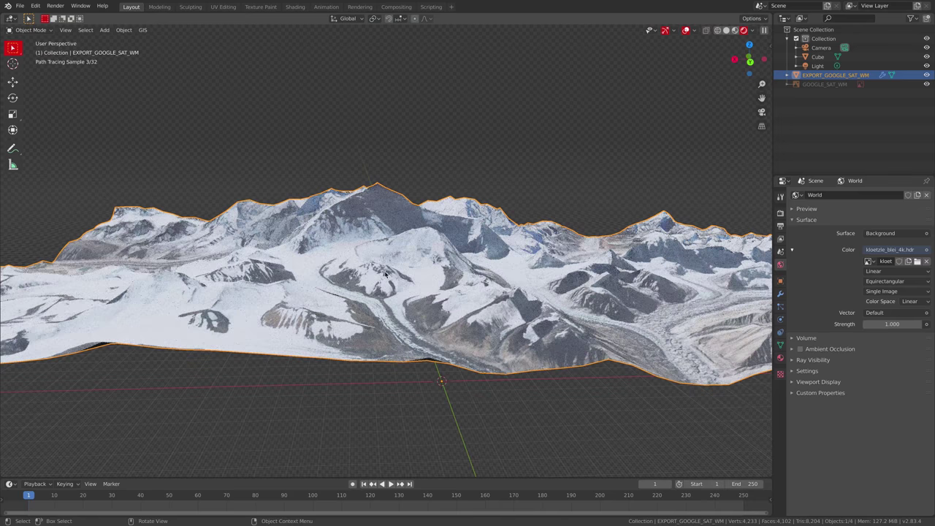
Set the colour management look to High Contrast.
{"action": "left_click", "coordinate": [780, 212]}
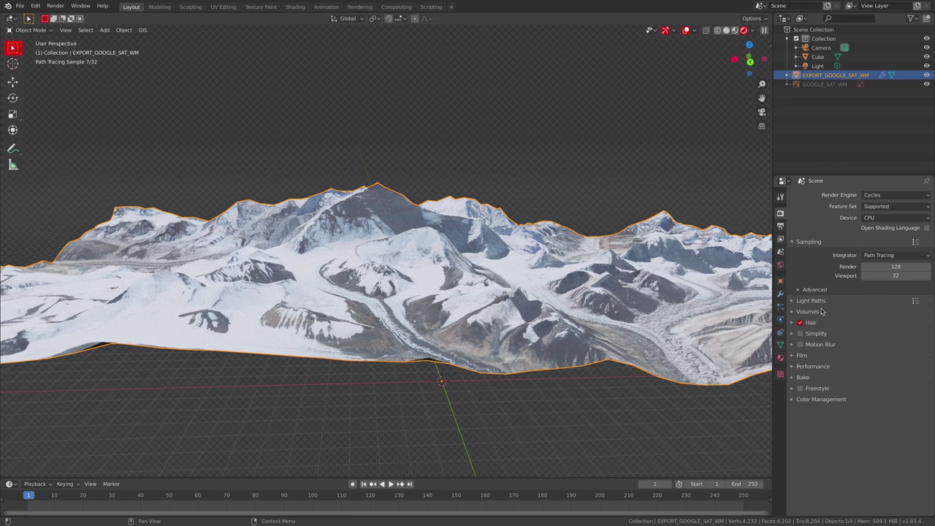
{"action": "left_click", "coordinate": [802, 355]}
{"action": "left_click", "coordinate": [800, 356]}
{"action": "left_click", "coordinate": [821, 399]}
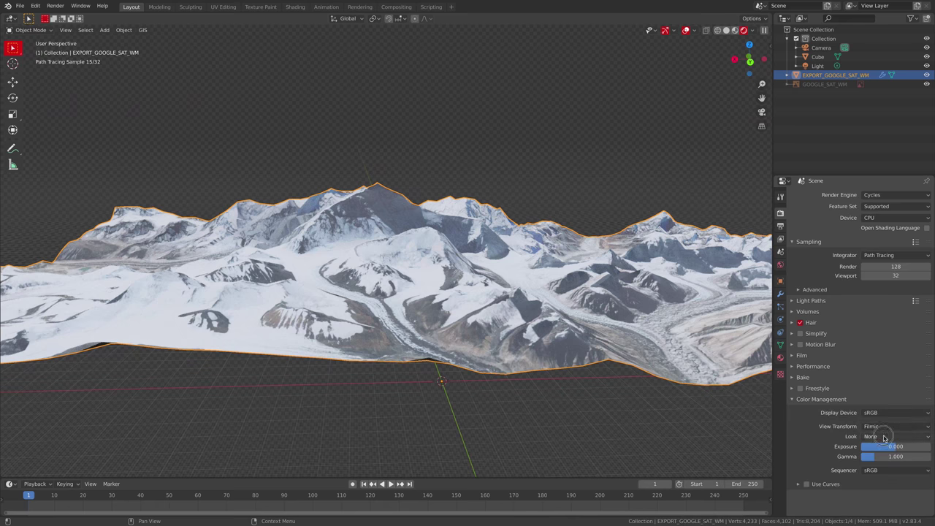
{"action": "left_click", "coordinate": [884, 437]}
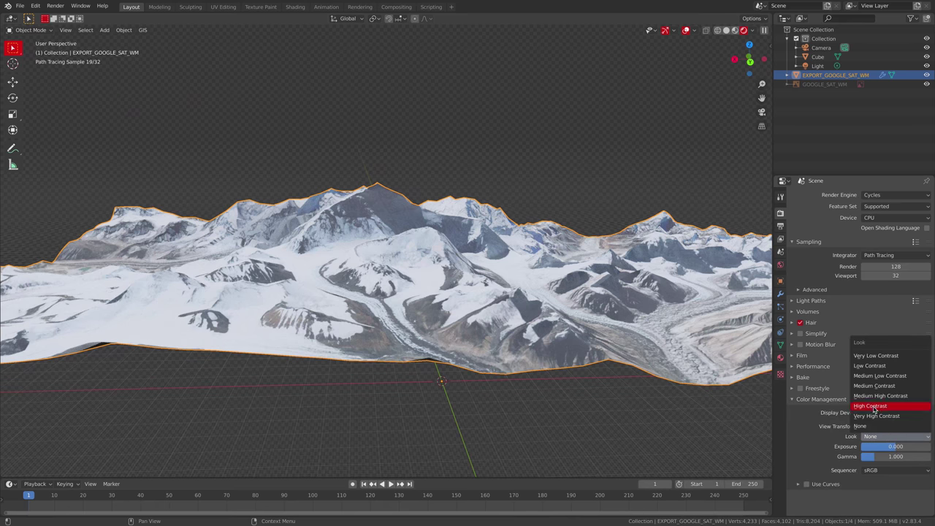
{"action": "left_click", "coordinate": [871, 406]}
{"action": "middle_click_drag", "start_coordinate": [617, 350], "coordinate": [395, 256]}
Split the viewport and show the rastMat nodes in a Shader Editor on the right.
{"action": "left_click_drag", "start_coordinate": [769, 14], "coordinate": [517, 18]}
{"action": "left_click", "coordinate": [528, 18]}
{"action": "left_click", "coordinate": [559, 112]}
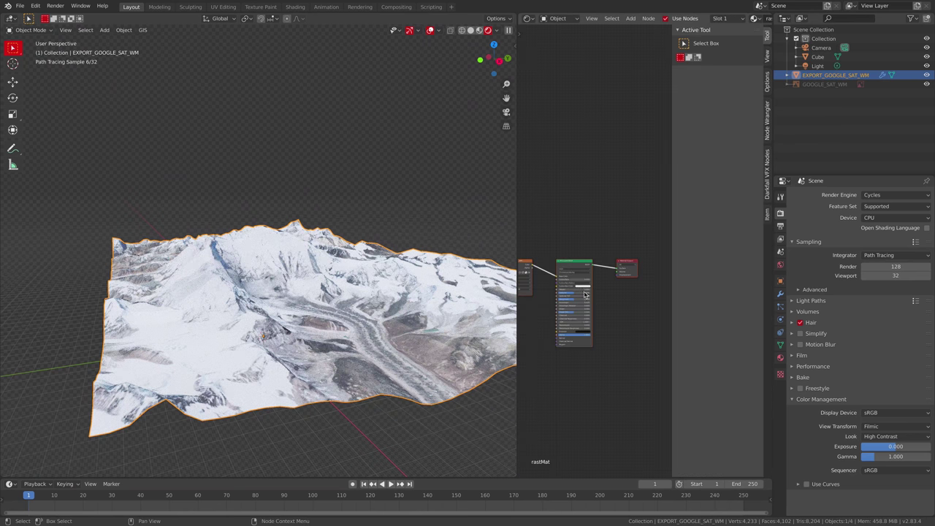
{"action": "key", "text": "n"}
{"action": "scroll", "coordinate": [622, 293], "scroll_direction": "up", "scroll_amount": 4}
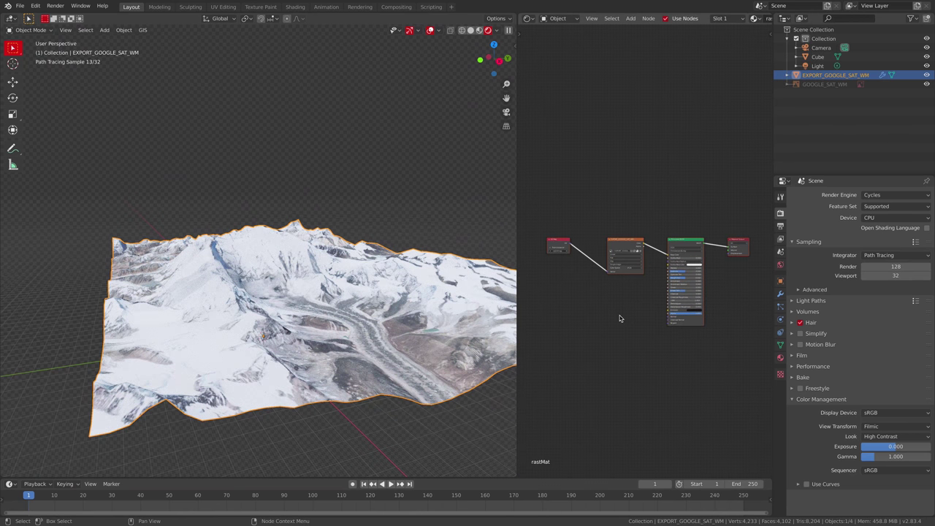
{"action": "middle_click_drag", "start_coordinate": [619, 214], "coordinate": [714, 173]}
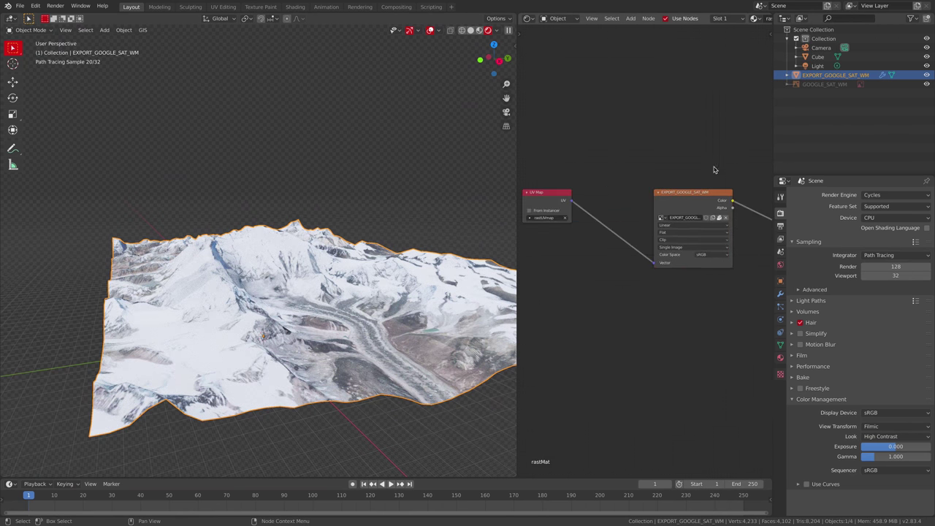
{"action": "left_click_drag", "start_coordinate": [692, 197], "coordinate": [626, 208]}
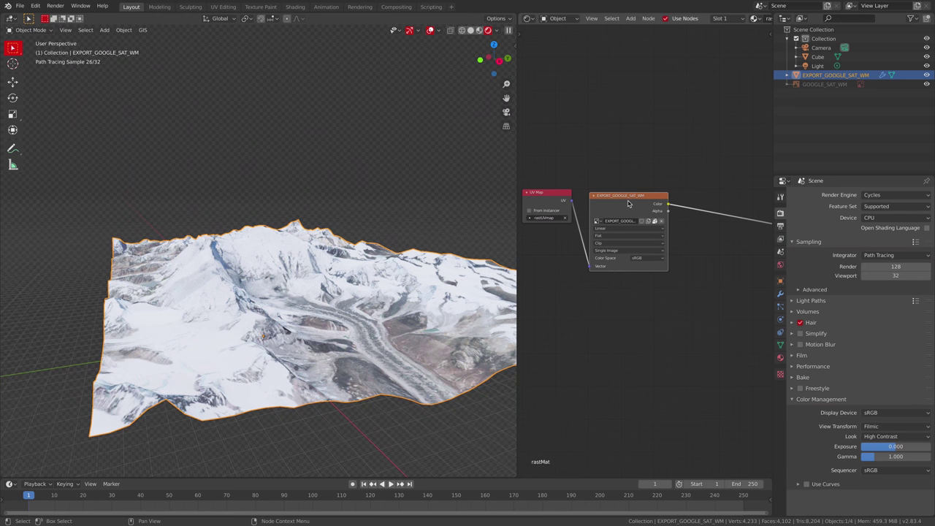
Duplicate the Image Texture and add a Bump node linking Color→Height and Normal→Principled Normal.
{"action": "key", "text": "shift+d"}
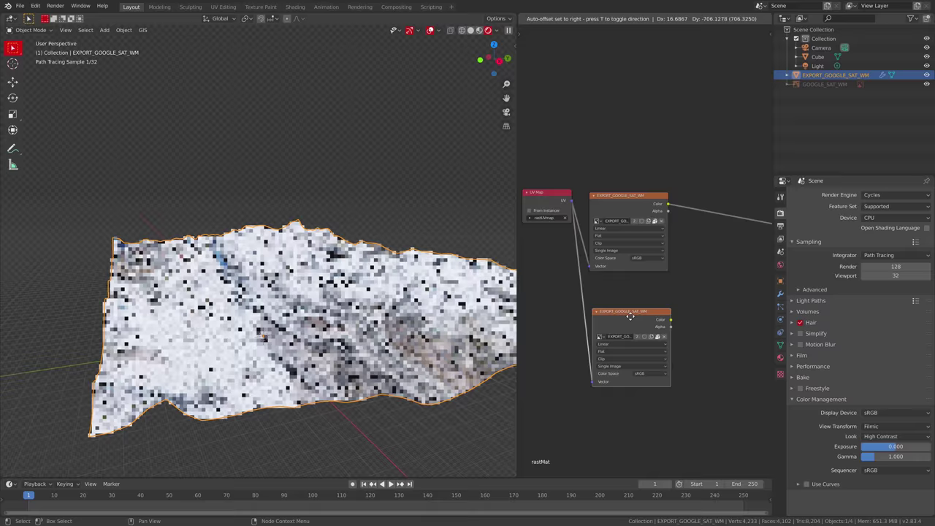
{"action": "left_click", "coordinate": [554, 272]}
{"action": "middle_click_drag", "start_coordinate": [553, 272], "coordinate": [528, 265]}
{"action": "key", "text": "shift+a"}
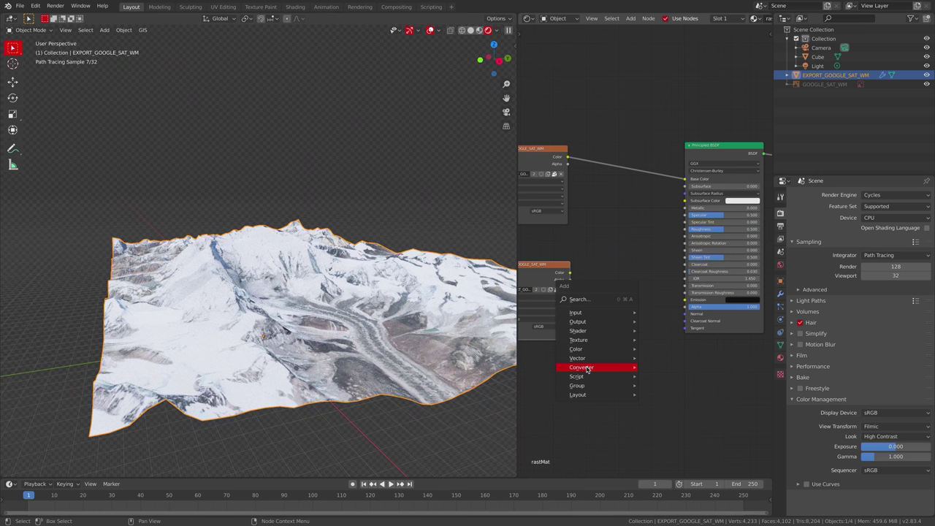
{"action": "mouse_move", "coordinate": [588, 360]}
{"action": "left_click", "coordinate": [643, 359]}
{"action": "left_click", "coordinate": [592, 268]}
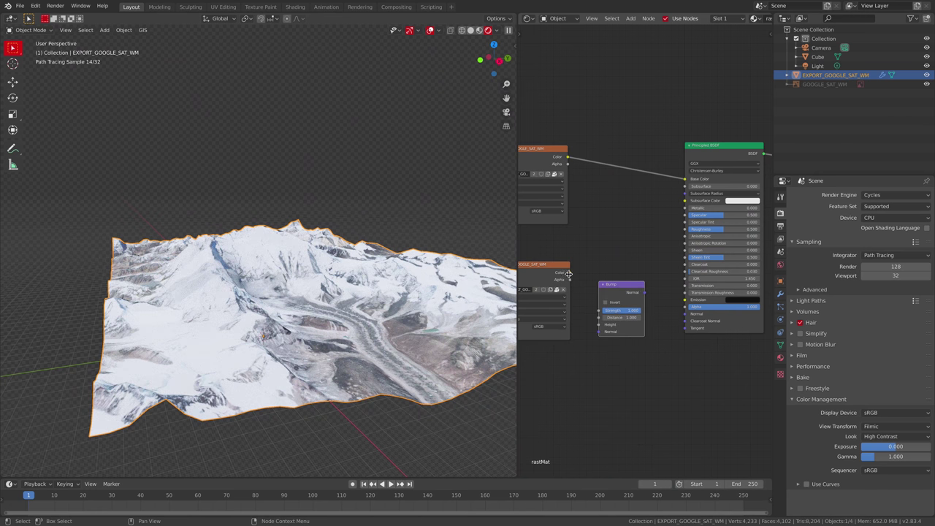
{"action": "left_click_drag", "start_coordinate": [570, 274], "coordinate": [600, 326]}
{"action": "scroll", "coordinate": [350, 281], "scroll_direction": "up", "scroll_amount": 10}
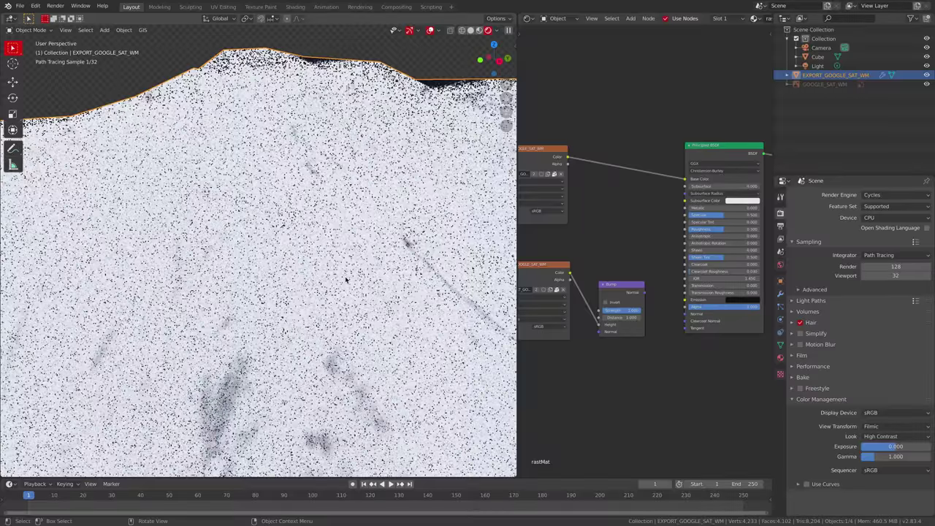
{"action": "left_click_drag", "start_coordinate": [644, 293], "coordinate": [686, 314]}
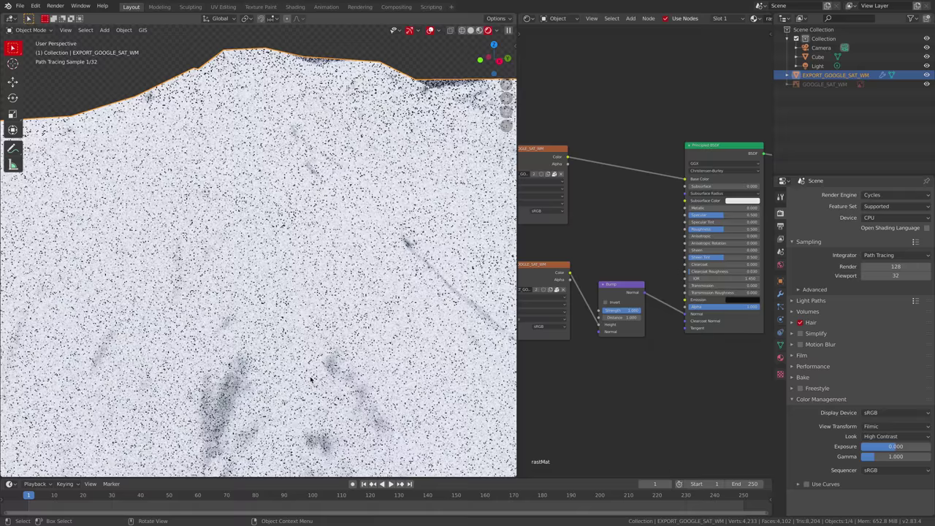
Switch the viewport to solid shading and view the terrain from a low angle.
{"action": "scroll", "coordinate": [424, 296], "scroll_direction": "down", "scroll_amount": 6}
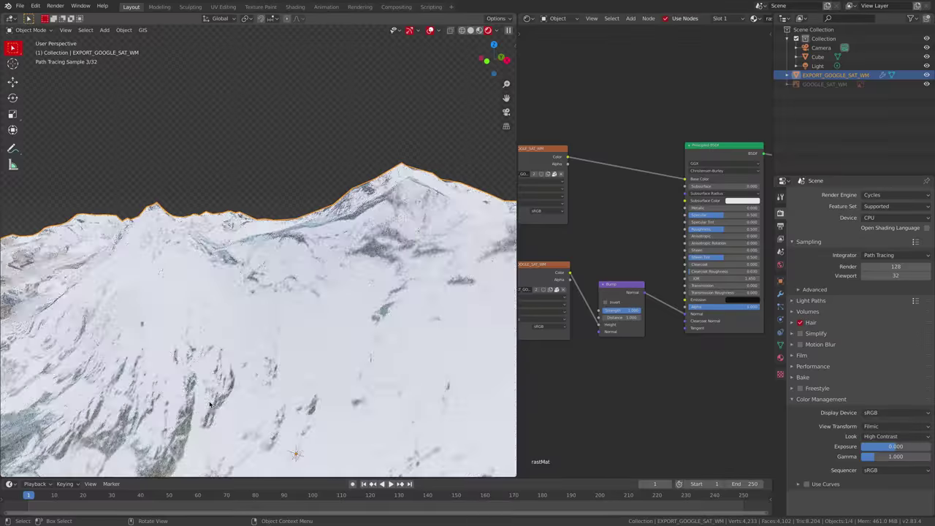
{"action": "scroll", "coordinate": [307, 336], "scroll_direction": "up", "scroll_amount": 4}
{"action": "middle_click_drag", "start_coordinate": [321, 274], "coordinate": [380, 314]}
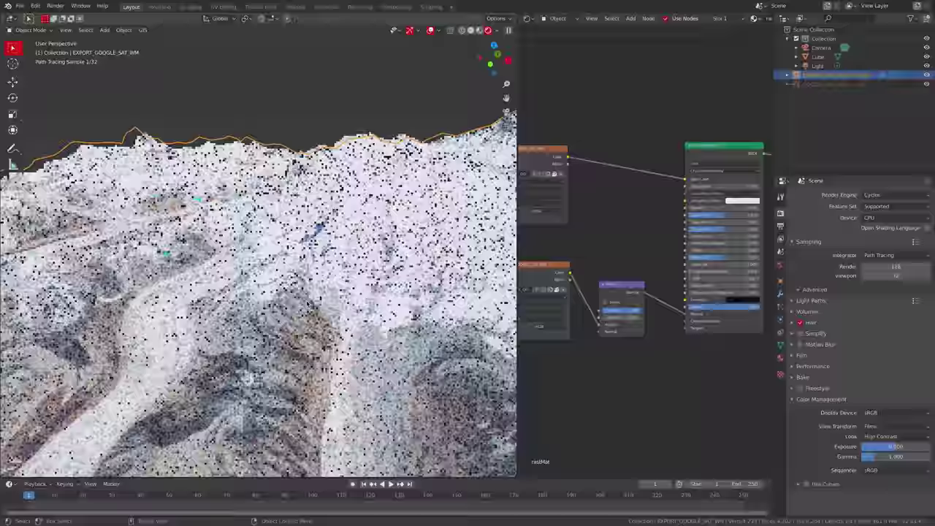
{"action": "scroll", "coordinate": [618, 314], "scroll_direction": "down", "scroll_amount": 2}
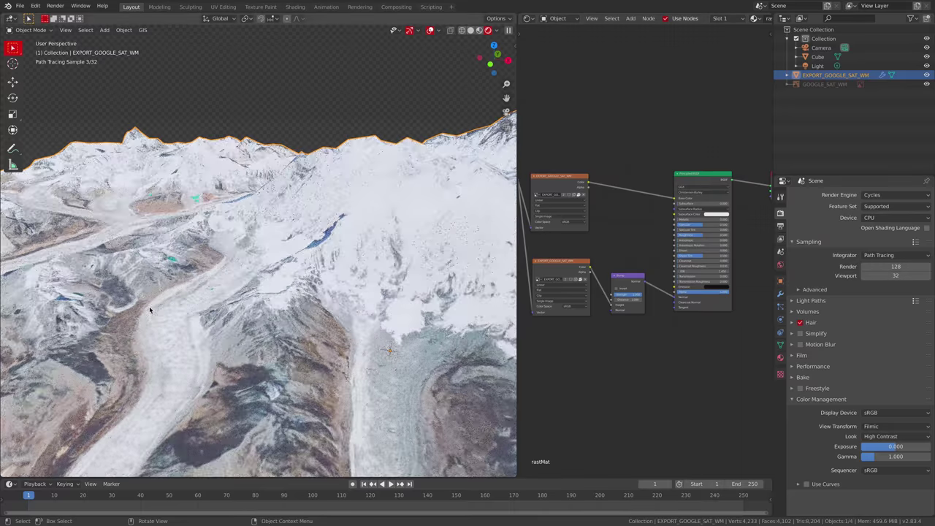
{"action": "scroll", "coordinate": [263, 313], "scroll_direction": "down", "scroll_amount": 5}
{"action": "middle_click_drag", "start_coordinate": [263, 313], "coordinate": [467, 219]}
{"action": "key", "text": "z"}
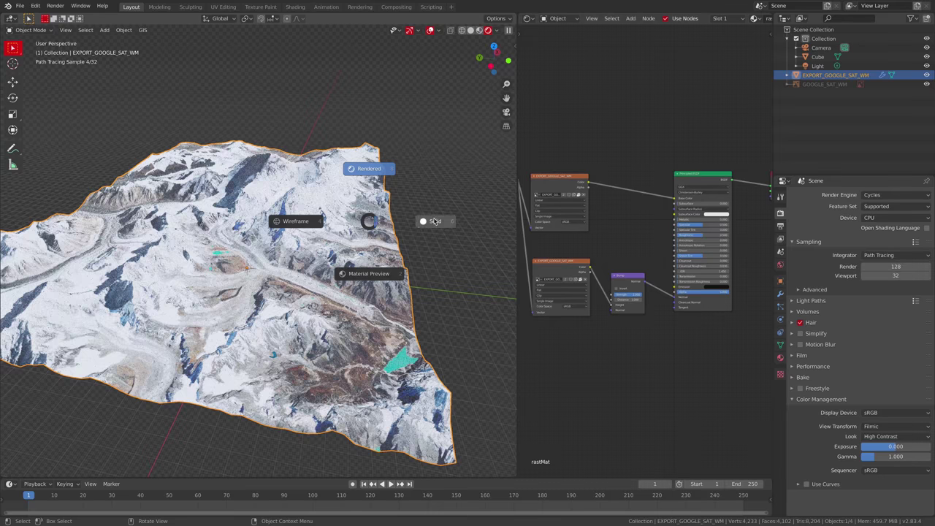
{"action": "left_click", "coordinate": [411, 265]}
{"action": "middle_click_drag", "start_coordinate": [411, 265], "coordinate": [337, 230]}
{"action": "scroll", "coordinate": [336, 230], "scroll_direction": "up", "scroll_amount": 4}
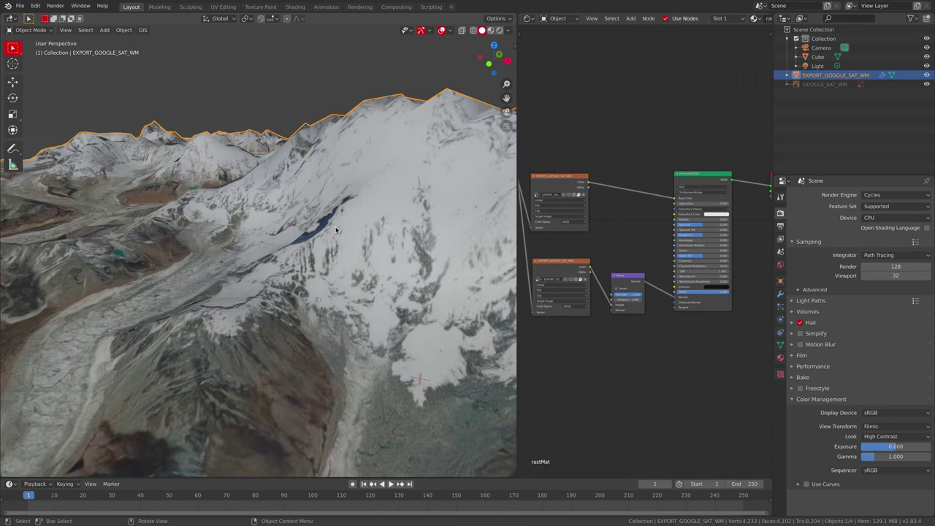
{"action": "scroll", "coordinate": [310, 214], "scroll_direction": "down", "scroll_amount": 5}
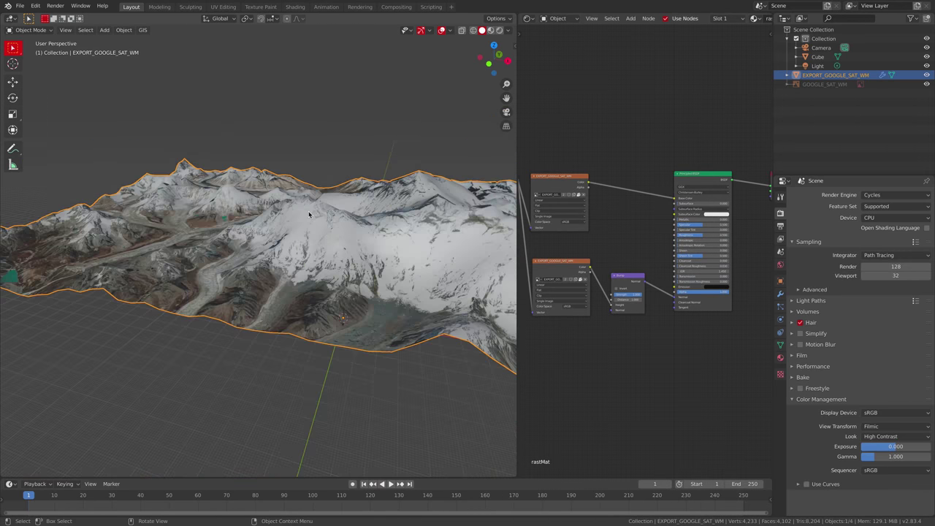
Select the whole plane in Edit Mode and subdivide it with 20 cuts.
{"action": "key", "text": "Tab"}
{"action": "key", "text": "a"}
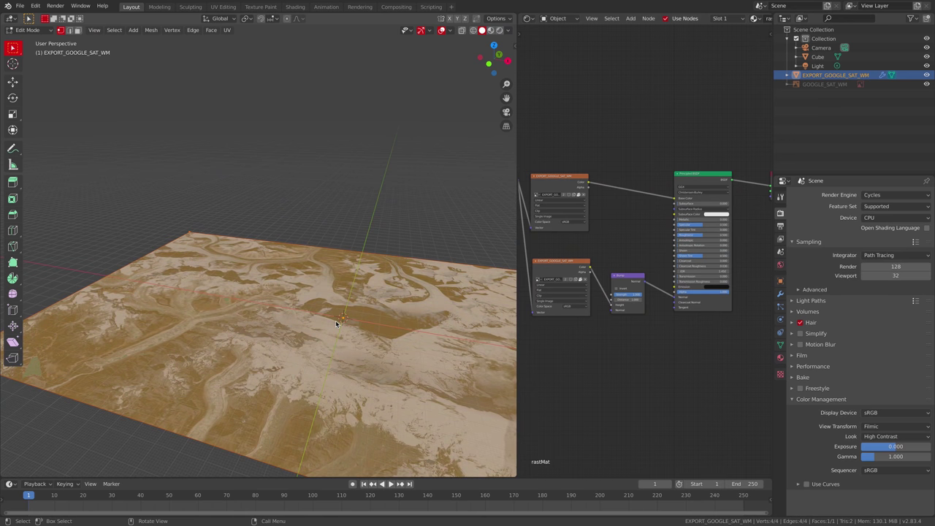
{"action": "right_click", "coordinate": [336, 323]}
{"action": "left_click", "coordinate": [340, 300]}
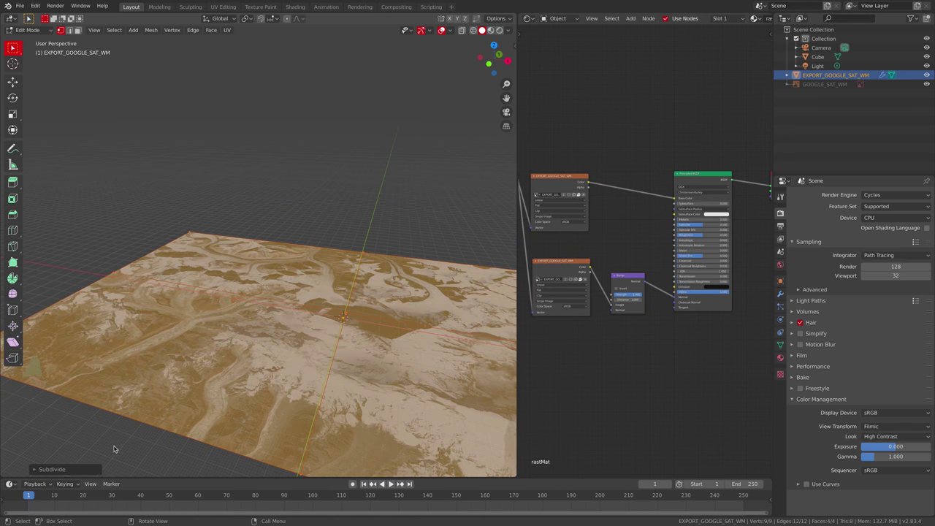
{"action": "left_click", "coordinate": [37, 471]}
{"action": "left_click", "coordinate": [128, 405]}
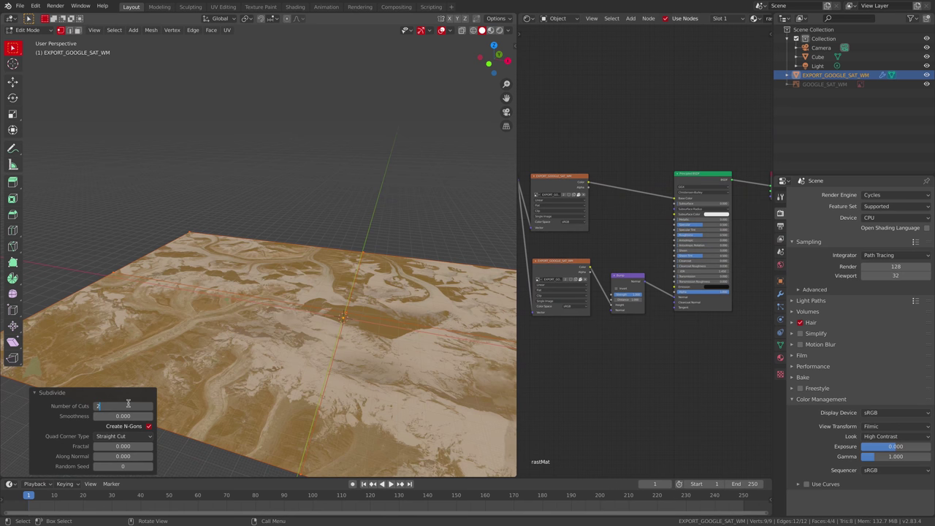
{"action": "type", "text": "20"}
{"action": "key", "text": "Return"}
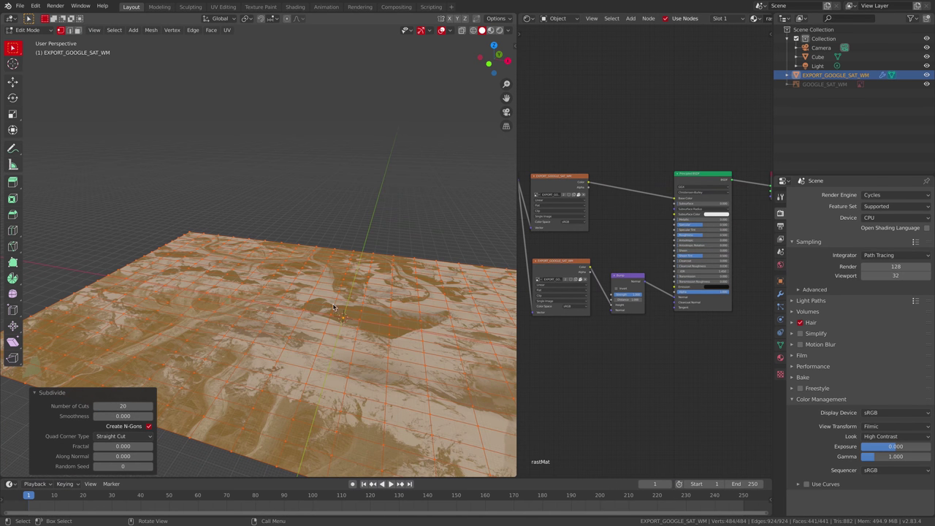
{"action": "left_click", "coordinate": [29, 30]}
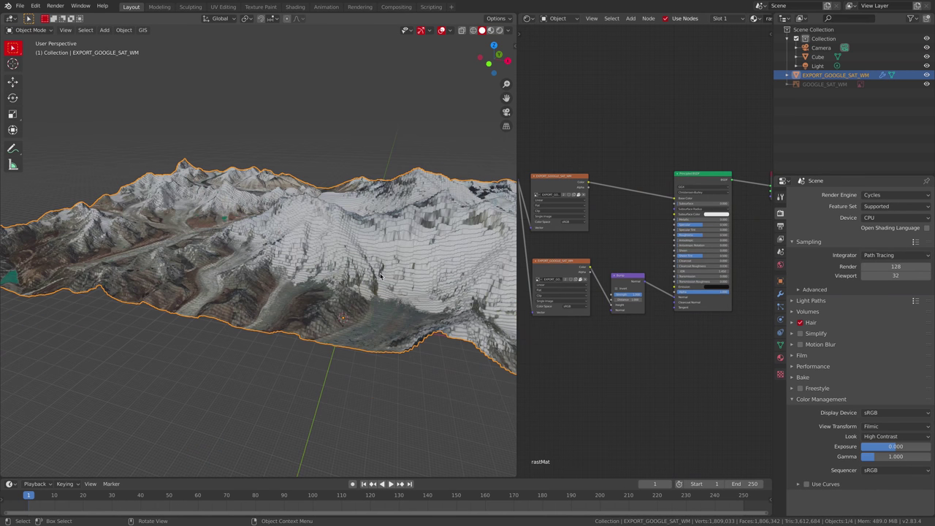
Tick Interpolation in the srtm_bgis.tif texture's Sampling settings.
{"action": "scroll", "coordinate": [329, 220], "scroll_direction": "up", "scroll_amount": 5}
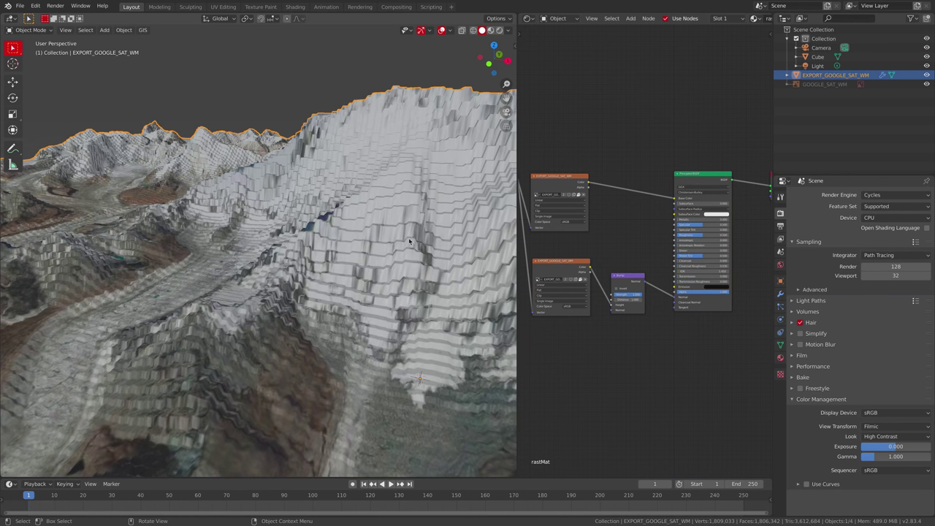
{"action": "left_click", "coordinate": [781, 296]}
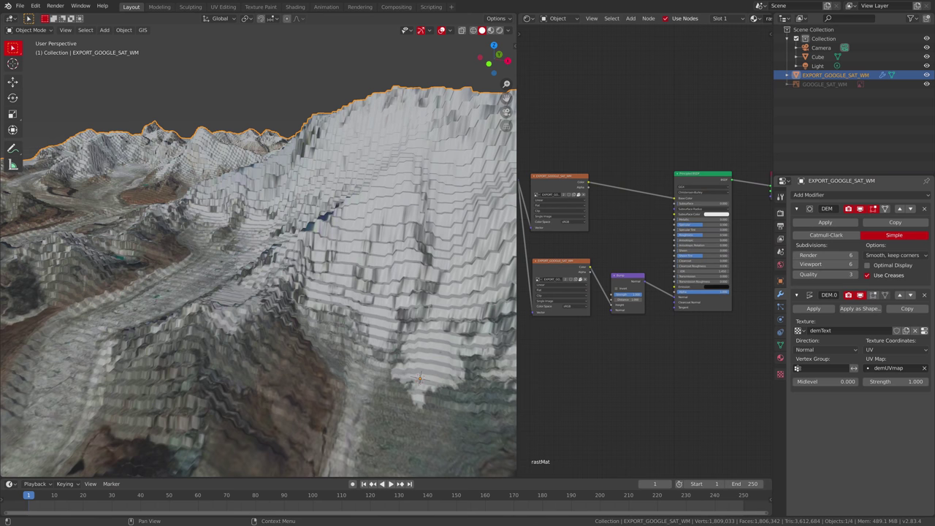
{"action": "left_click", "coordinate": [925, 331]}
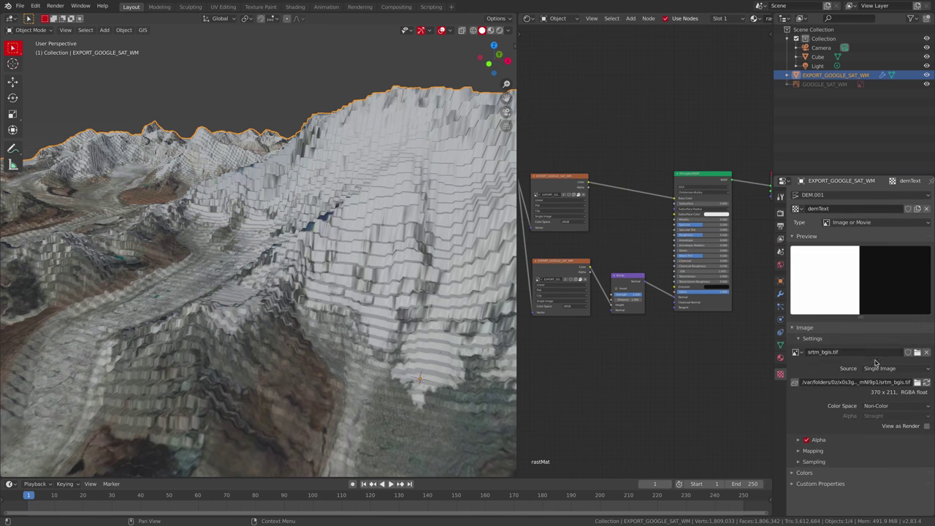
{"action": "left_click", "coordinate": [804, 462]}
{"action": "scroll", "coordinate": [911, 439], "scroll_direction": "down", "scroll_amount": 2}
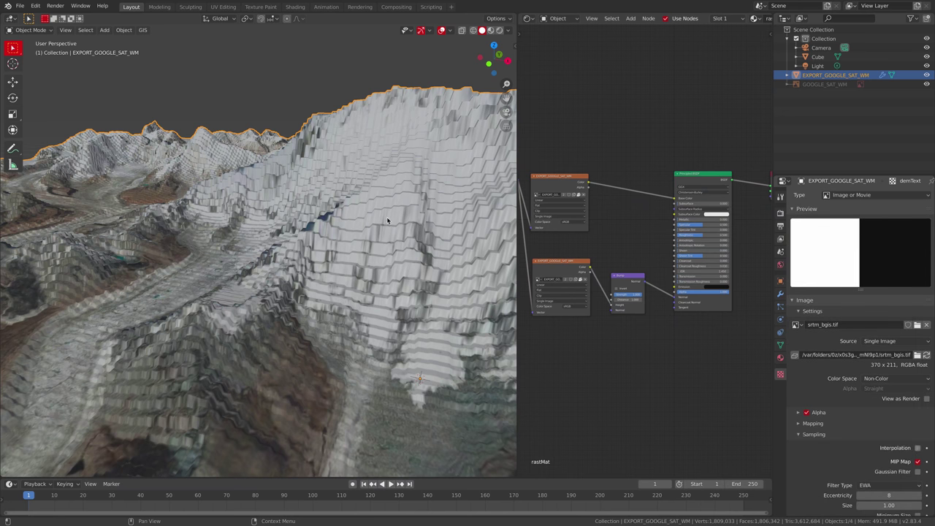
{"action": "left_click", "coordinate": [918, 448]}
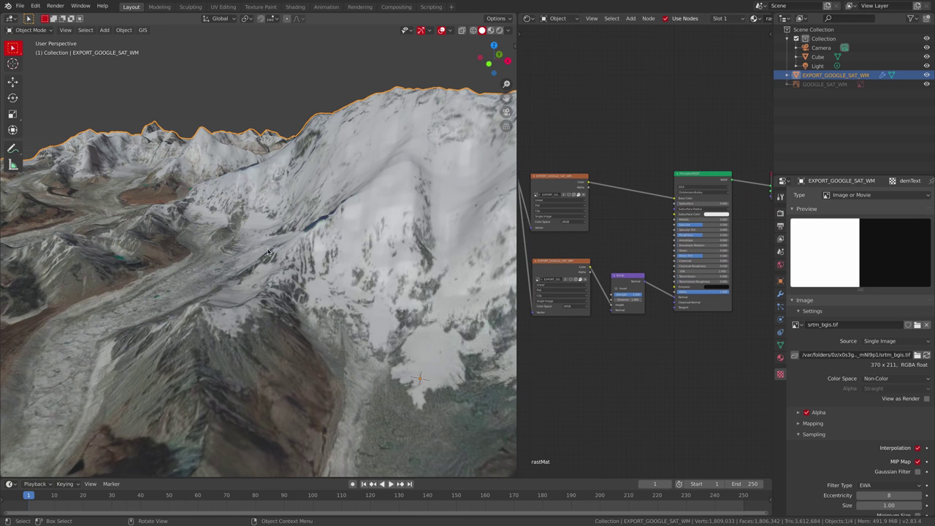
Apply Shade Smooth to the terrain object.
{"action": "scroll", "coordinate": [412, 257], "scroll_direction": "down", "scroll_amount": 5}
{"action": "middle_click_drag", "start_coordinate": [332, 270], "coordinate": [338, 241]}
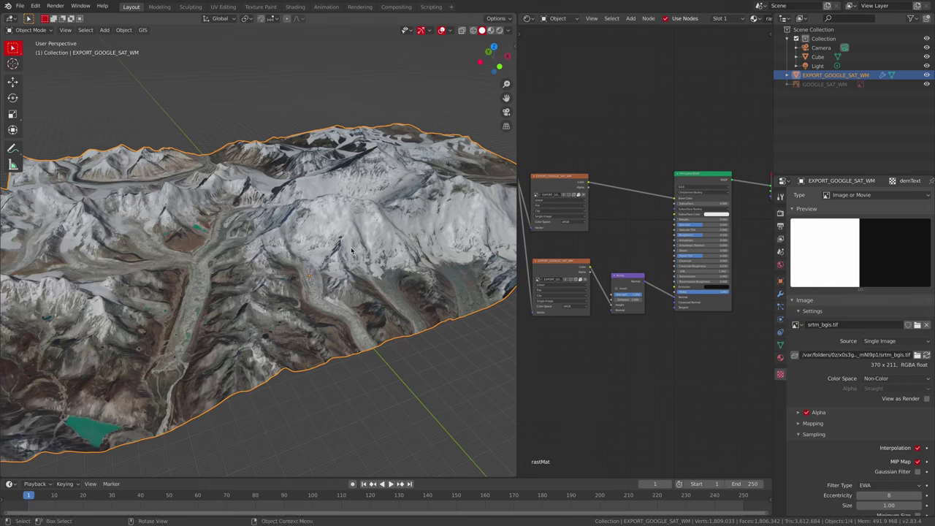
{"action": "right_click", "coordinate": [338, 240]}
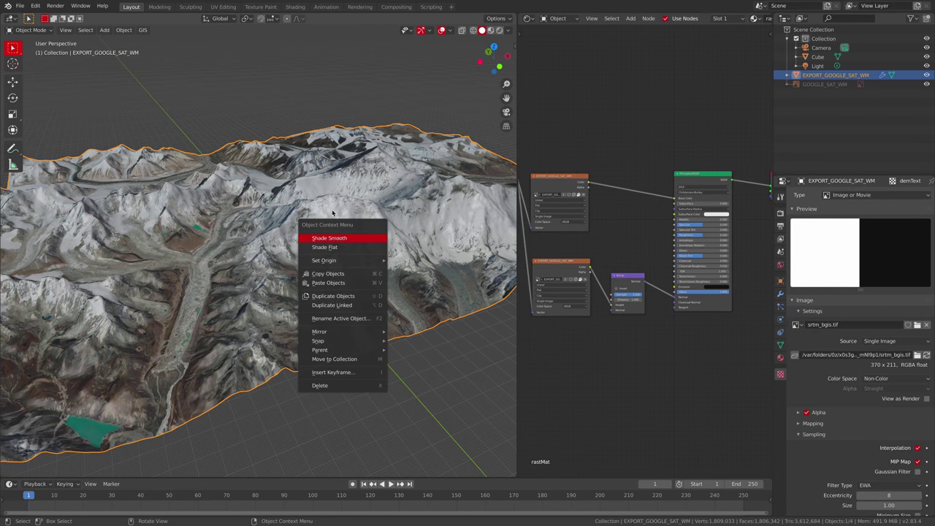
{"action": "left_click", "coordinate": [333, 213]}
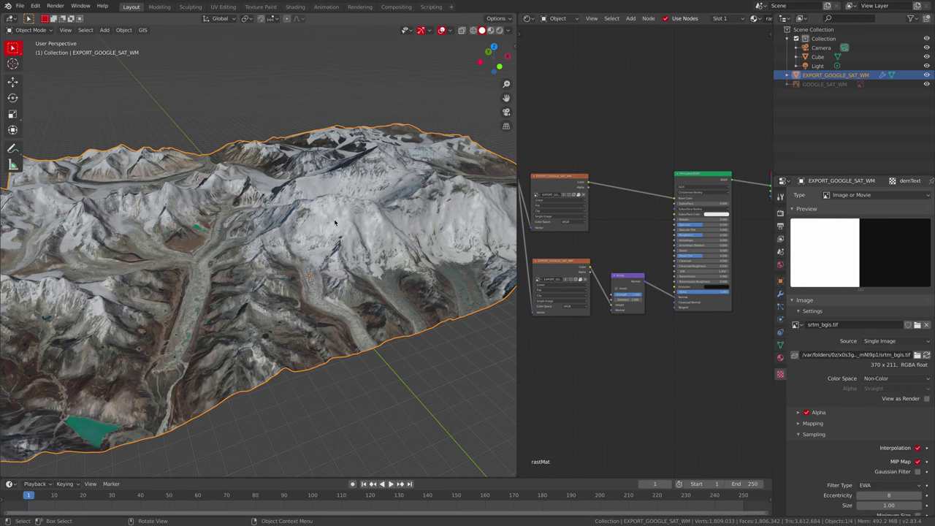
Move the red input node left of both Image Texture nodes so it feeds both.
{"action": "scroll", "coordinate": [573, 237], "scroll_direction": "down", "scroll_amount": 3}
{"action": "scroll", "coordinate": [578, 190], "scroll_direction": "up", "scroll_amount": 1}
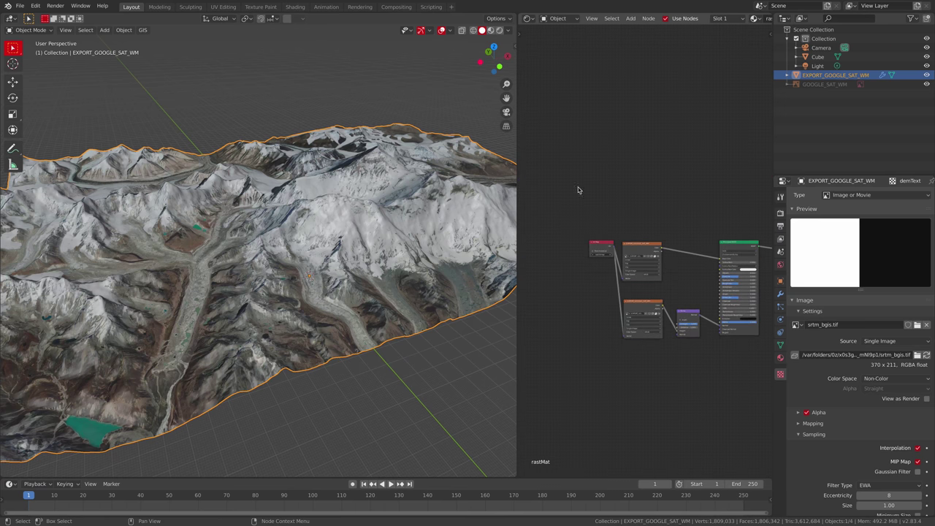
{"action": "left_click_drag", "start_coordinate": [600, 248], "coordinate": [539, 255]}
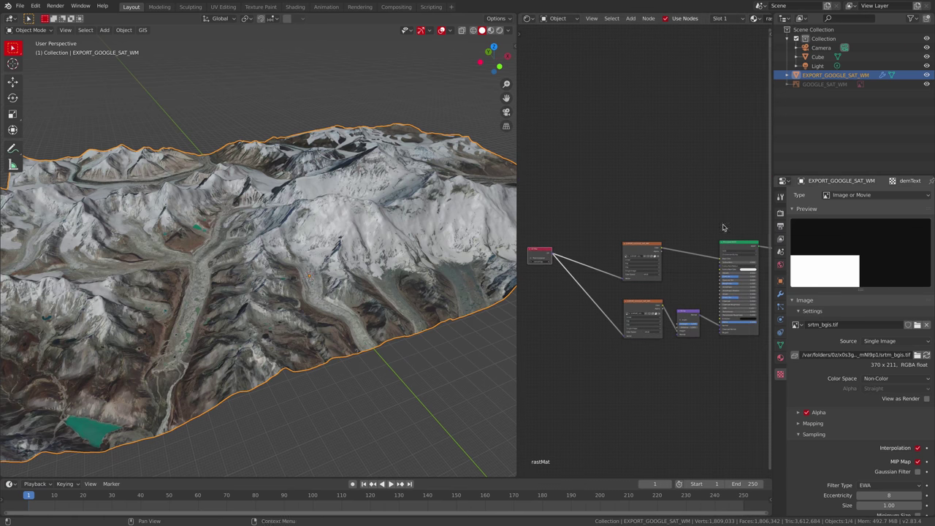
{"action": "middle_click_drag", "start_coordinate": [351, 255], "coordinate": [131, 51]}
{"action": "left_click", "coordinate": [143, 30]}
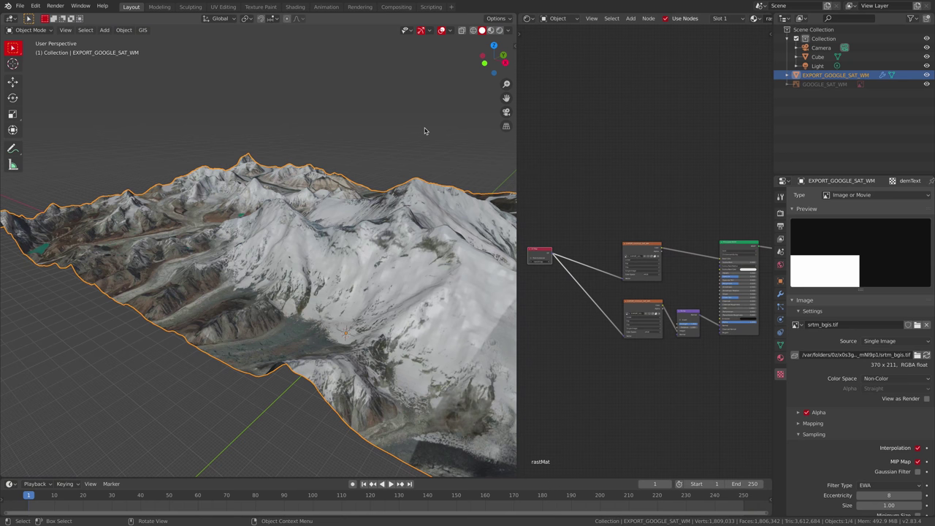
Start a new General file, discarding the unsaved terrain scene.
{"action": "key", "text": "q"}
{"action": "left_click", "coordinate": [357, 241]}
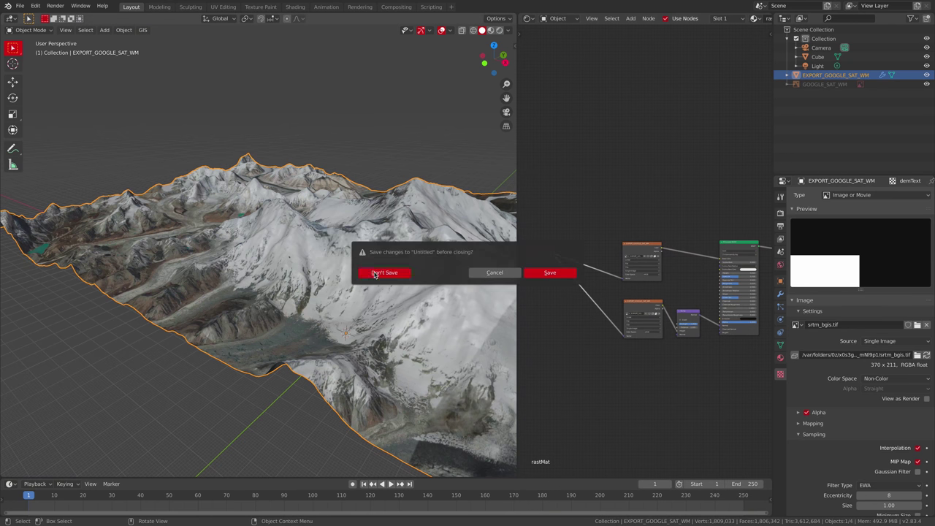
{"action": "left_click", "coordinate": [375, 274]}
Orbit and zoom around the default cube, camera and light, selecting then deselecting them.
{"action": "middle_click_drag", "start_coordinate": [333, 201], "coordinate": [269, 273]}
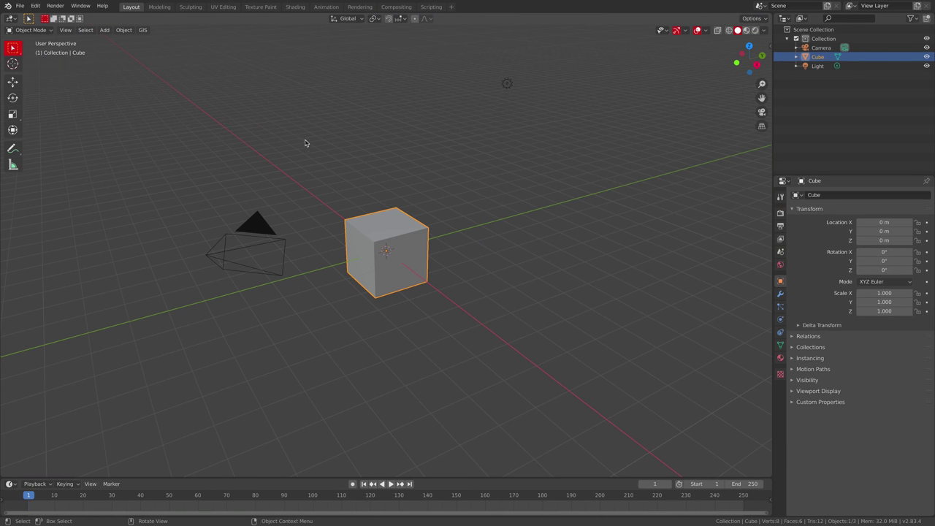
{"action": "middle_click_drag", "start_coordinate": [461, 157], "coordinate": [370, 144]}
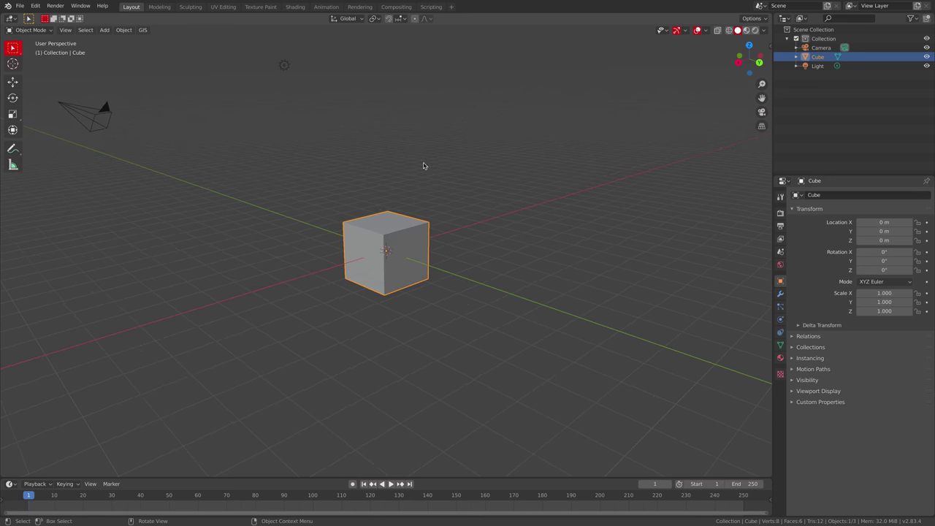
{"action": "scroll", "coordinate": [196, 198], "scroll_direction": "down", "scroll_amount": 4}
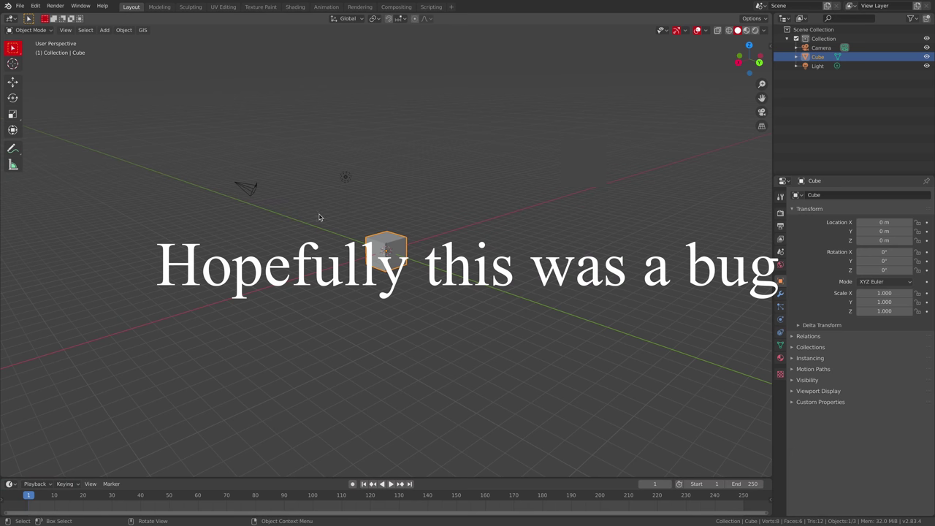
{"action": "left_click_drag", "start_coordinate": [168, 116], "coordinate": [501, 275]}
{"action": "left_click", "coordinate": [501, 274]}
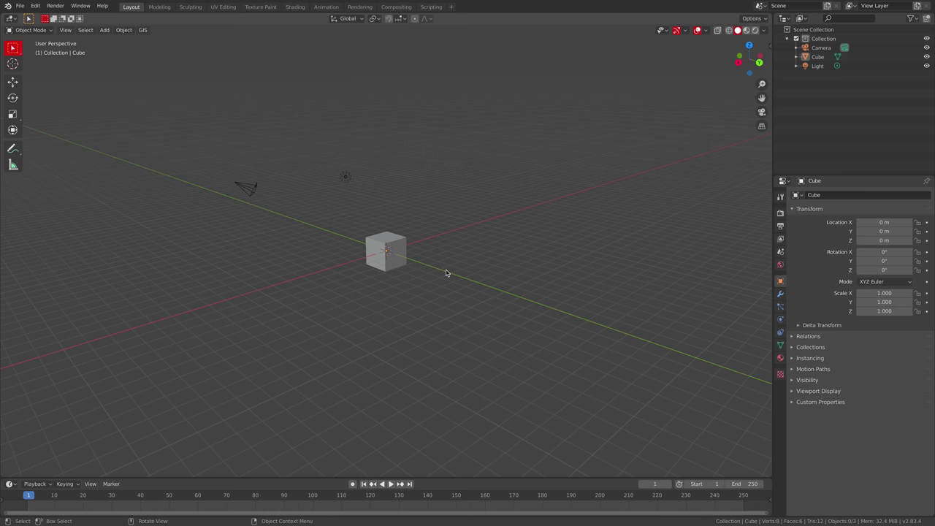
{"action": "scroll", "coordinate": [431, 266], "scroll_direction": "up", "scroll_amount": 1}
{"action": "scroll", "coordinate": [407, 255], "scroll_direction": "up", "scroll_amount": 5}
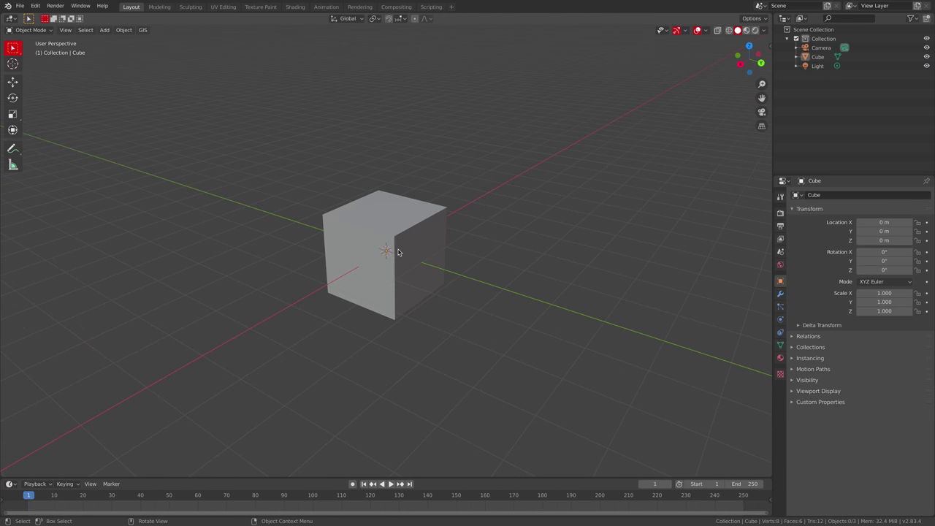
Switch to top view and add a Google Satellite basemap.
{"action": "key", "text": "KP_7"}
{"action": "left_click", "coordinate": [141, 30]}
{"action": "mouse_move", "coordinate": [158, 57]}
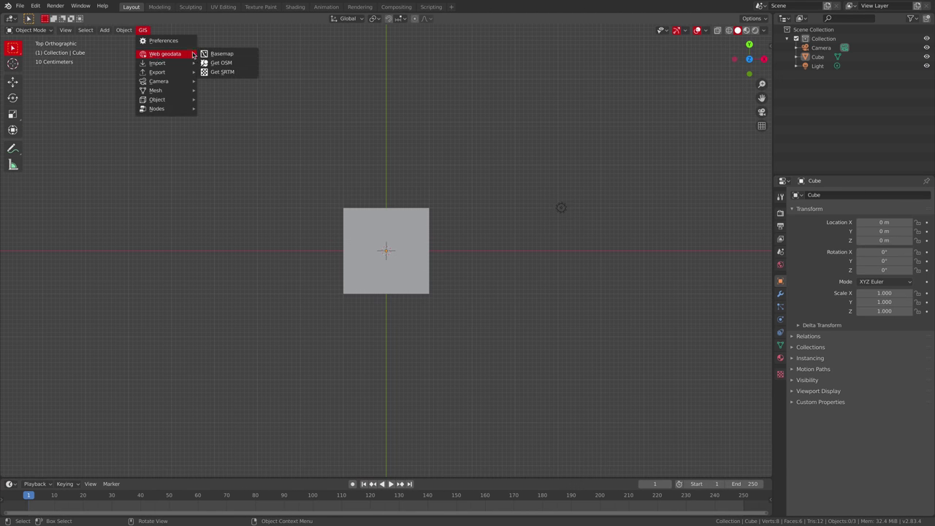
{"action": "left_click", "coordinate": [218, 55]}
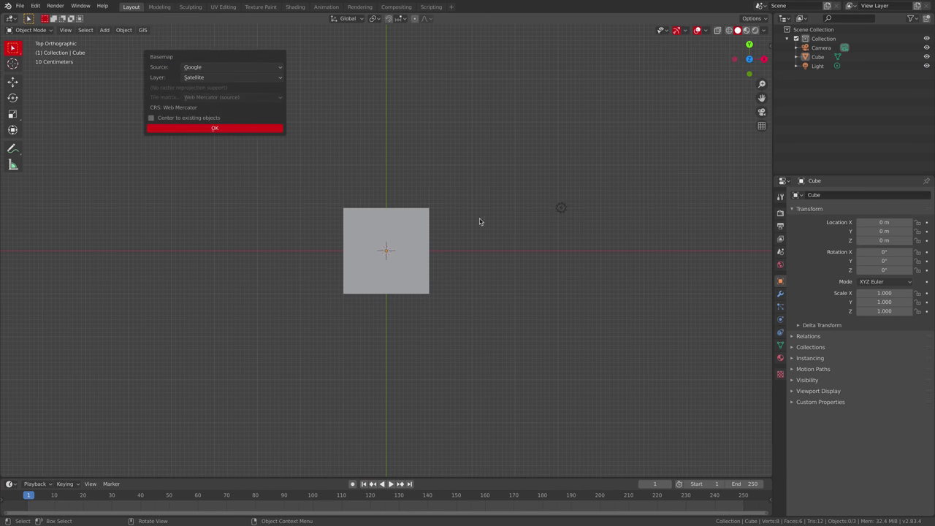
{"action": "left_click", "coordinate": [191, 129]}
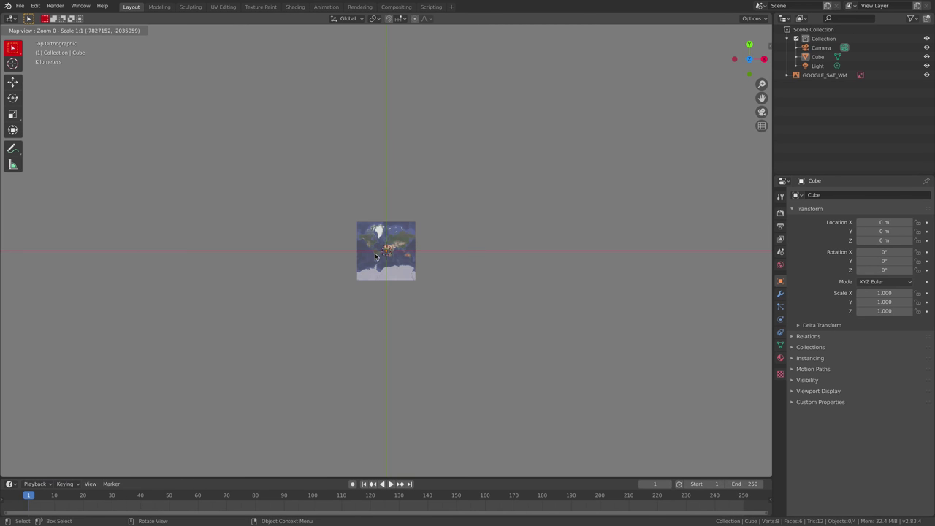
Send the map to 'toronto' at zoom level 15.
{"action": "key", "text": "g"}
{"action": "left_click", "coordinate": [378, 270]}
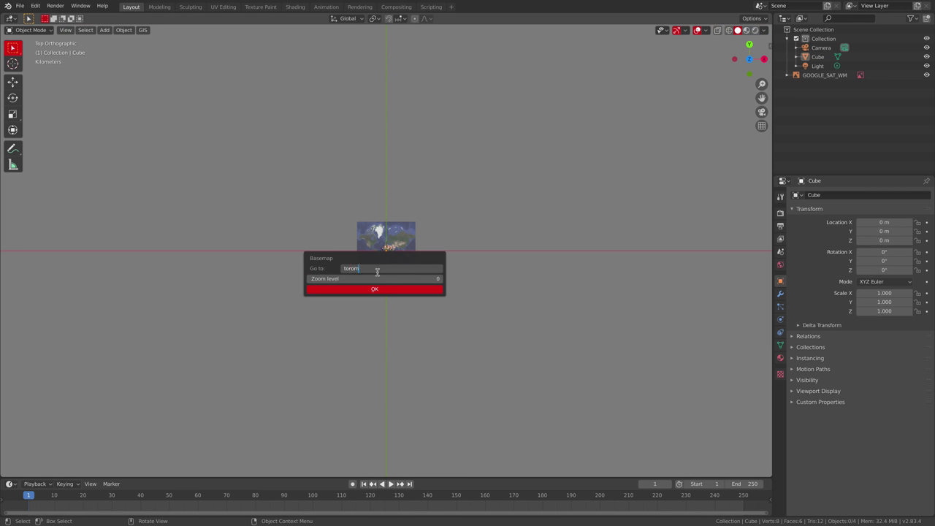
{"action": "key", "text": "Return"}
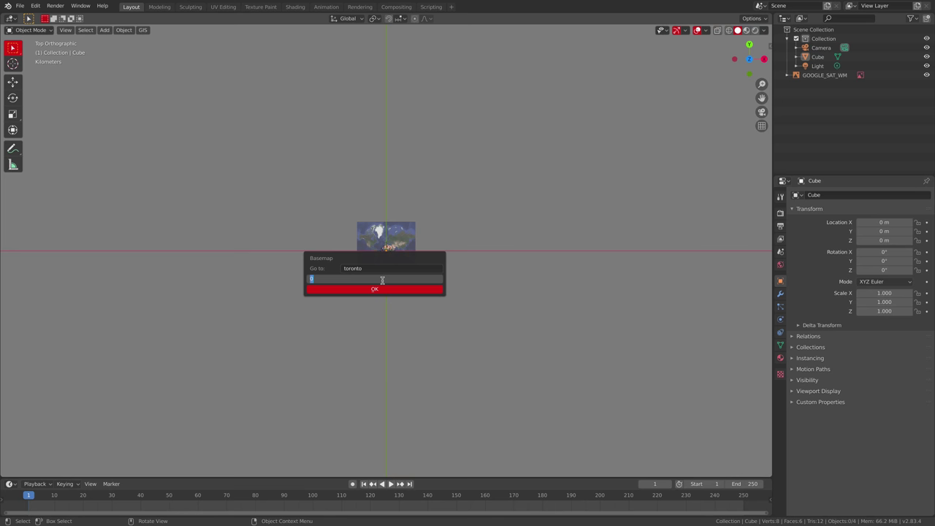
{"action": "key", "text": "Return"}
{"action": "left_click", "coordinate": [375, 289]}
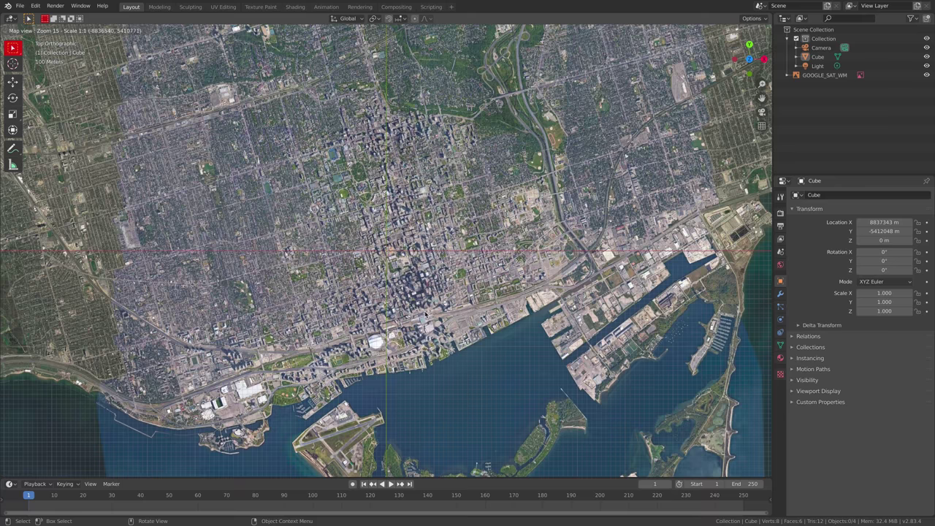
Zoom the map from level 15 to 17 over downtown Toronto and the rail corridor.
{"action": "scroll", "coordinate": [426, 314], "scroll_direction": "up", "scroll_amount": 1}
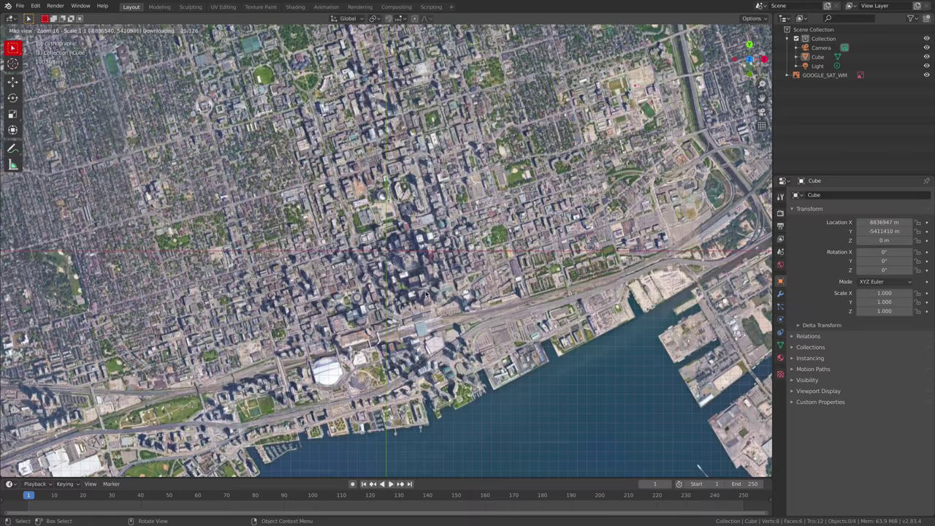
{"action": "scroll", "coordinate": [427, 294], "scroll_direction": "up", "scroll_amount": 1}
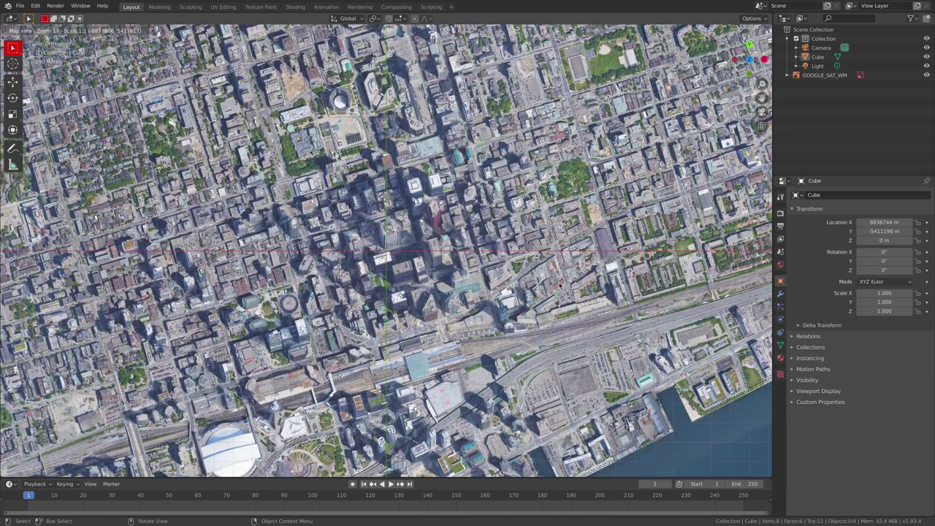
Export the map as the EXPORT_GOOGLE_SAT_WM plane, tilt the view, and open Get OSM.
{"action": "key", "text": "e"}
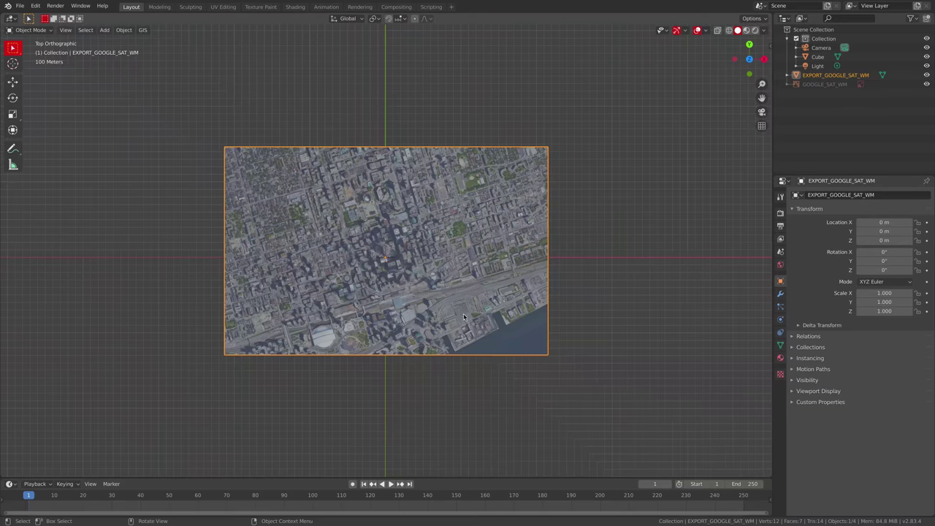
{"action": "middle_click_drag", "start_coordinate": [468, 318], "coordinate": [276, 118]}
{"action": "left_click", "coordinate": [143, 30]}
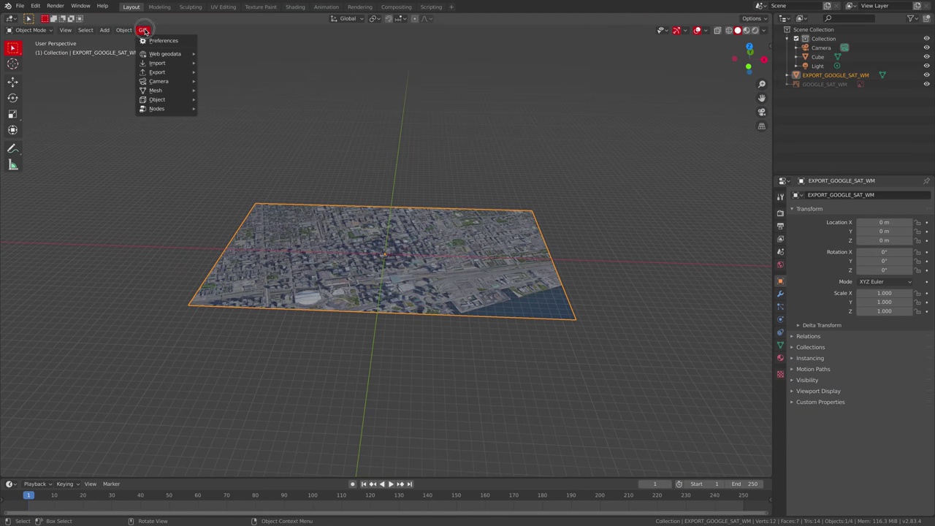
{"action": "mouse_move", "coordinate": [163, 55]}
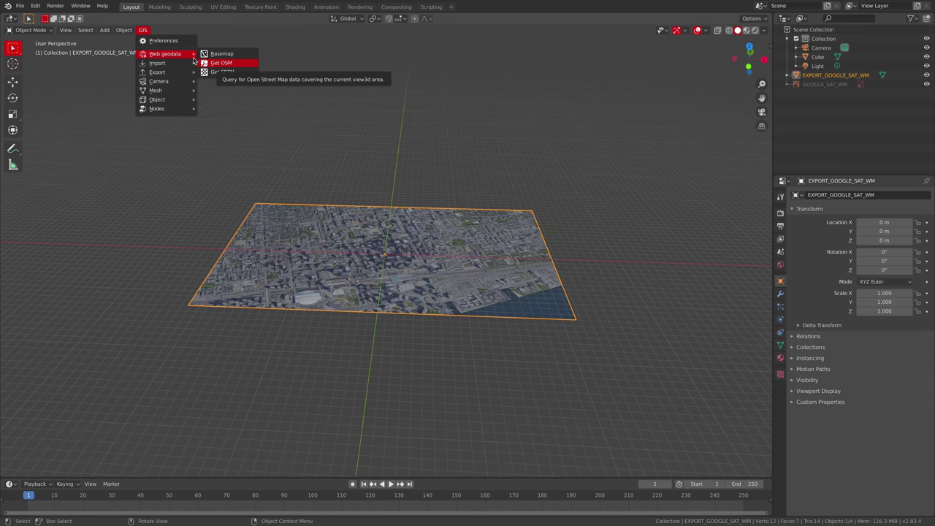
{"action": "left_click", "coordinate": [144, 30]}
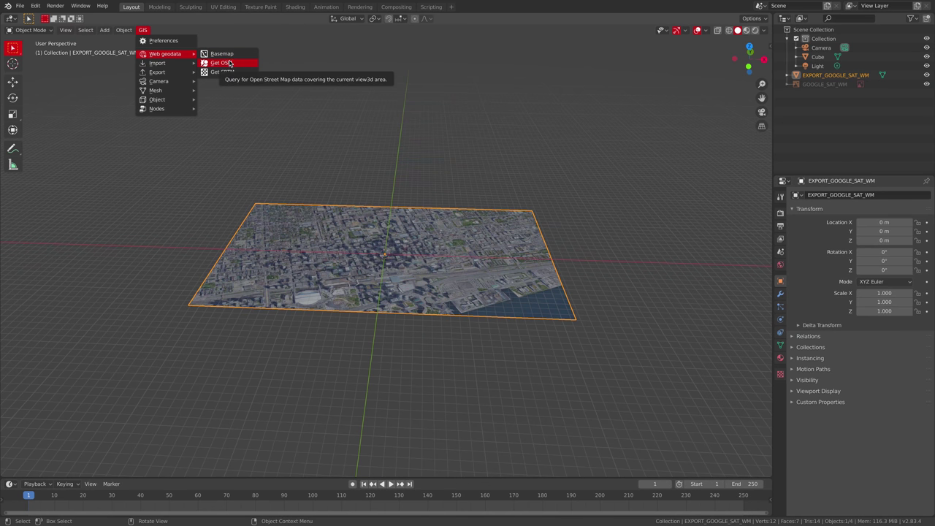
{"action": "left_click", "coordinate": [229, 63]}
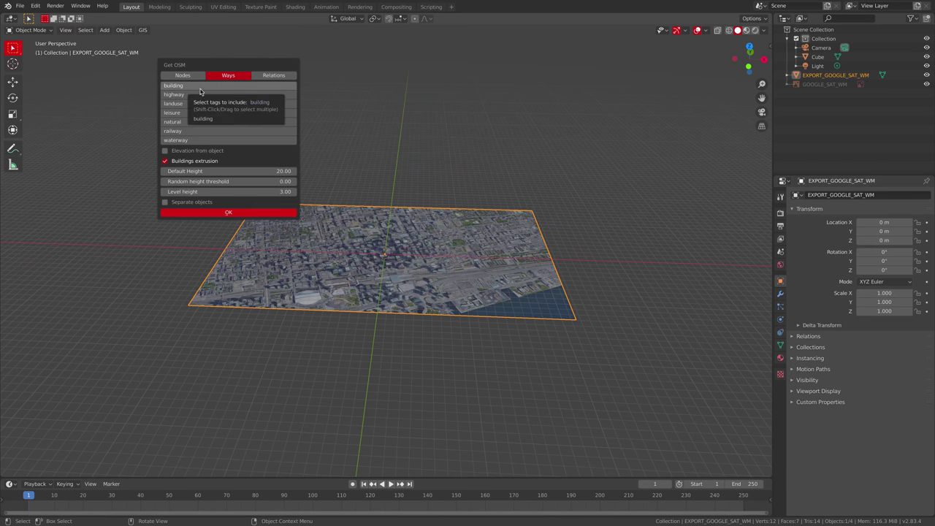
Import OSM building and highway ways with elevation taken from the satellite plane.
{"action": "left_click_drag", "start_coordinate": [200, 64], "coordinate": [581, 96]}
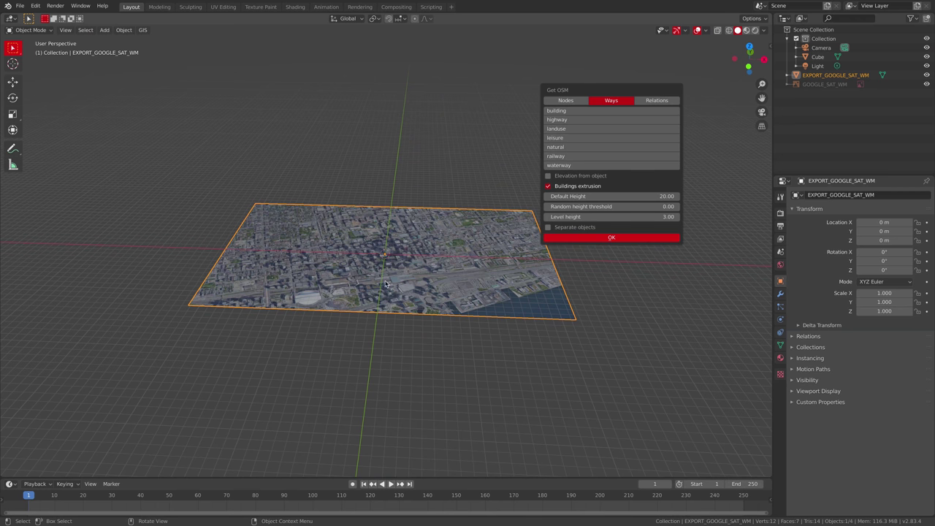
{"action": "left_click", "coordinate": [570, 110]}
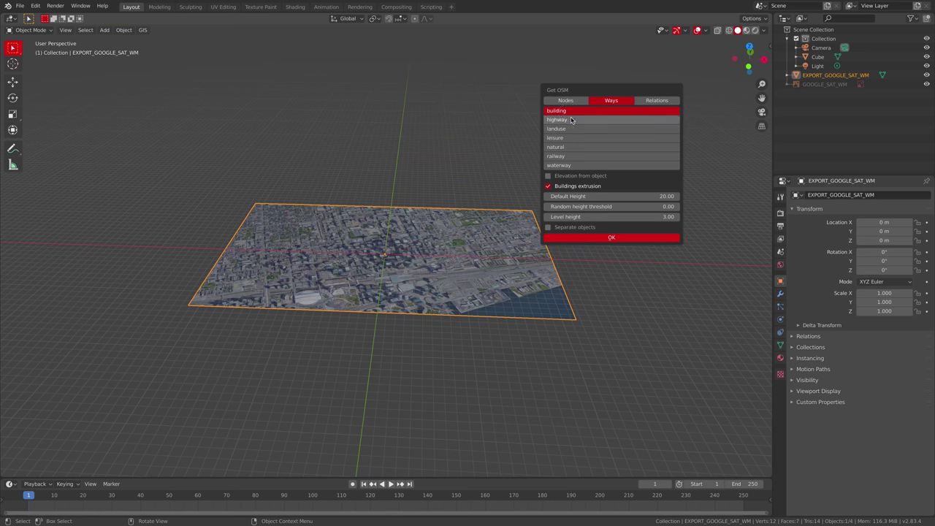
{"action": "left_click", "coordinate": [573, 121]}
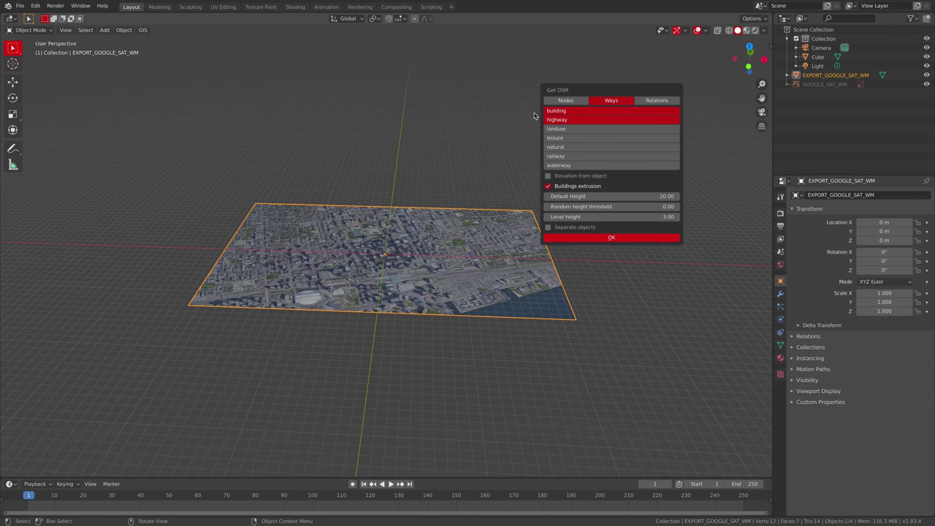
{"action": "left_click", "coordinate": [548, 176]}
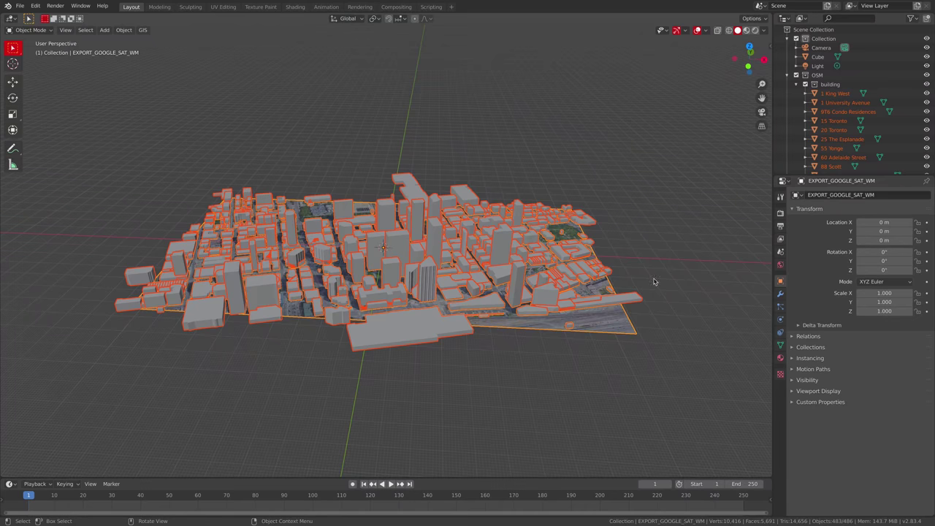
Deselect the buildings and orbit around the city model from the opposite side.
{"action": "left_click", "coordinate": [653, 280]}
{"action": "middle_click_drag", "start_coordinate": [653, 280], "coordinate": [285, 284]}
{"action": "scroll", "coordinate": [268, 258], "scroll_direction": "up", "scroll_amount": 5}
{"action": "scroll", "coordinate": [267, 258], "scroll_direction": "down", "scroll_amount": 3}
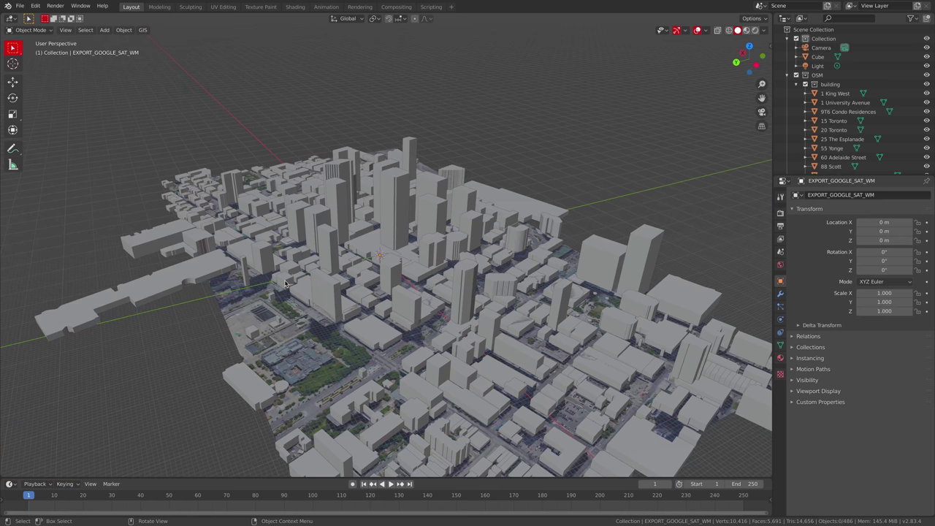
{"action": "middle_click_drag", "start_coordinate": [294, 323], "coordinate": [302, 287]}
{"action": "middle_click_drag", "start_coordinate": [185, 261], "coordinate": [113, 308]}
Inspect First Canadian Place, Bymark, Scotia Plaza and 1 King West from several angles.
{"action": "left_click", "coordinate": [398, 190]}
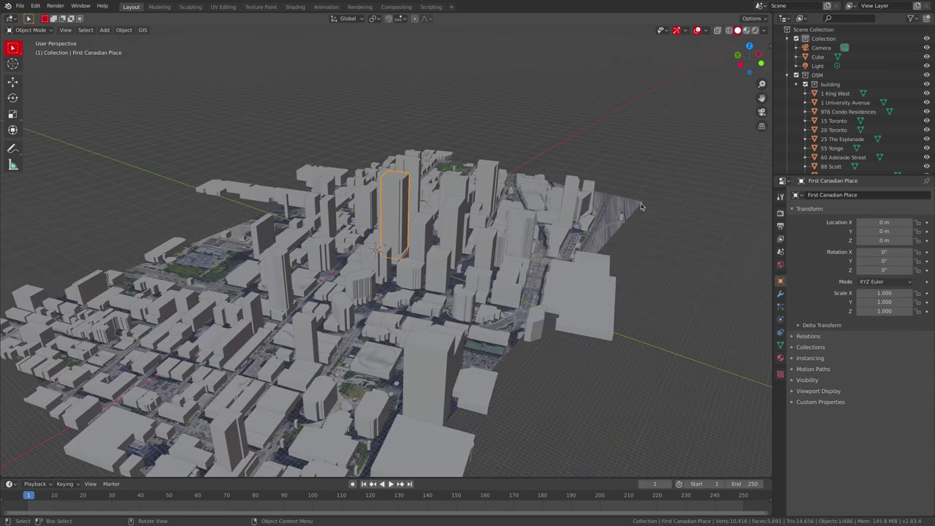
{"action": "middle_click_drag", "start_coordinate": [643, 207], "coordinate": [572, 192]}
{"action": "scroll", "coordinate": [185, 292], "scroll_direction": "up", "scroll_amount": 4}
{"action": "middle_click_drag", "start_coordinate": [184, 292], "coordinate": [494, 145]}
{"action": "left_click", "coordinate": [507, 317]}
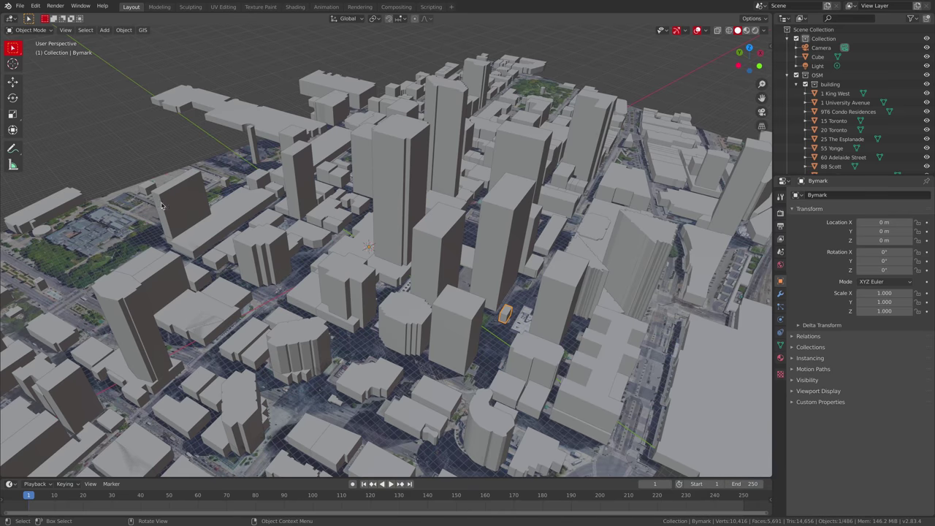
{"action": "middle_click_drag", "start_coordinate": [308, 223], "coordinate": [373, 154]}
{"action": "left_click", "coordinate": [457, 276]}
{"action": "left_click", "coordinate": [373, 153]}
{"action": "left_click", "coordinate": [307, 256]}
{"action": "middle_click_drag", "start_coordinate": [307, 256], "coordinate": [360, 395]}
Inspect Sun Life Financial, building 169777693 and CF Toronto Eaton Centre, then orbit the whole city.
{"action": "left_click", "coordinate": [213, 254]}
{"action": "left_click", "coordinate": [32, 321]}
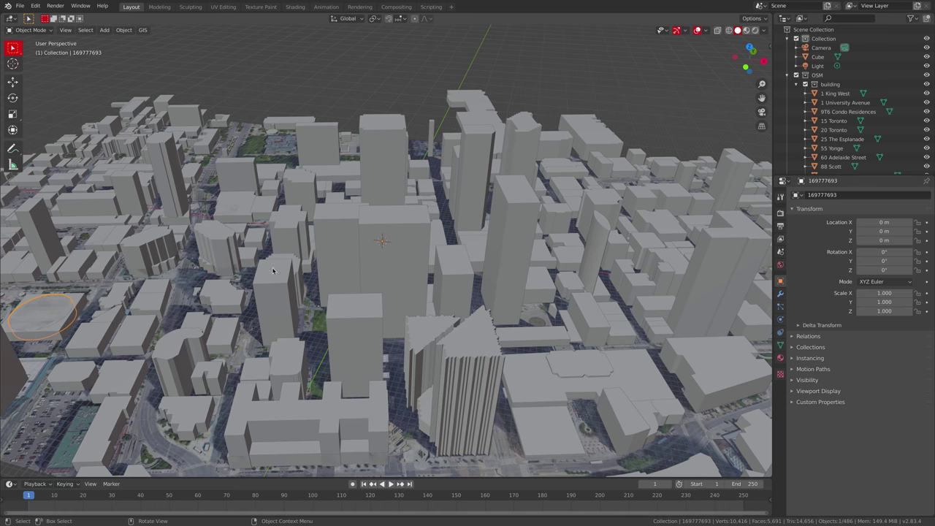
{"action": "middle_click_drag", "start_coordinate": [33, 322], "coordinate": [103, 281]}
{"action": "left_click", "coordinate": [89, 354]}
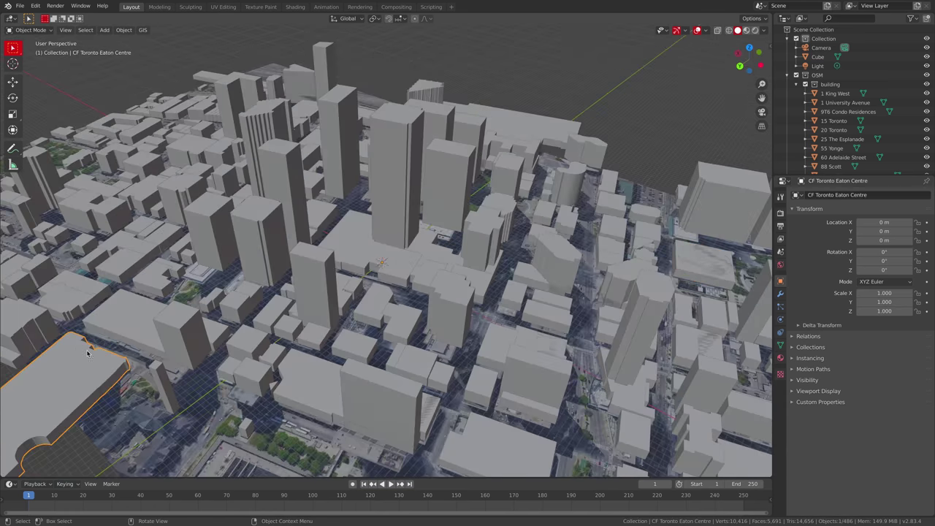
{"action": "scroll", "coordinate": [278, 320], "scroll_direction": "down", "scroll_amount": 5}
{"action": "middle_click_drag", "start_coordinate": [278, 320], "coordinate": [440, 360]}
{"action": "scroll", "coordinate": [441, 359], "scroll_direction": "up", "scroll_amount": 4}
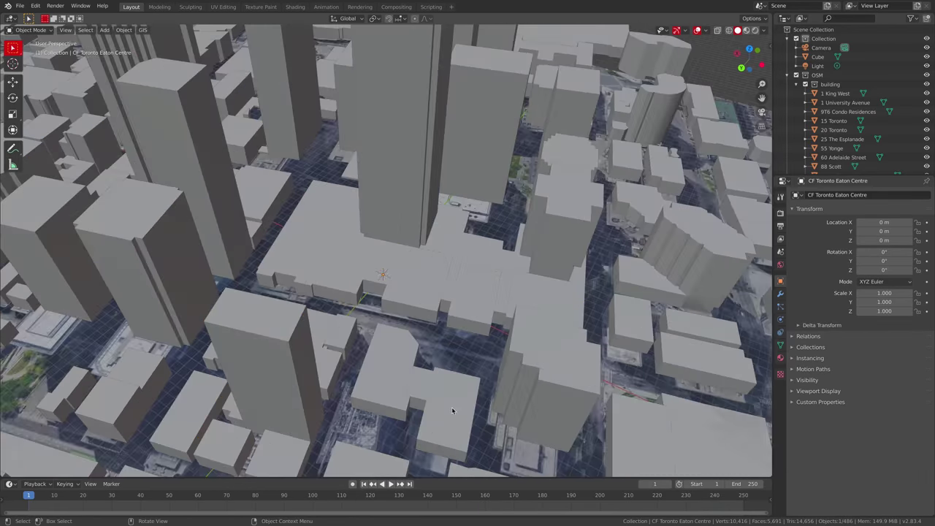
Select the satellite image plane and zoom and tilt the view over the park.
{"action": "left_click", "coordinate": [442, 347]}
{"action": "scroll", "coordinate": [393, 382], "scroll_direction": "down", "scroll_amount": 2}
{"action": "scroll", "coordinate": [341, 319], "scroll_direction": "down", "scroll_amount": 5}
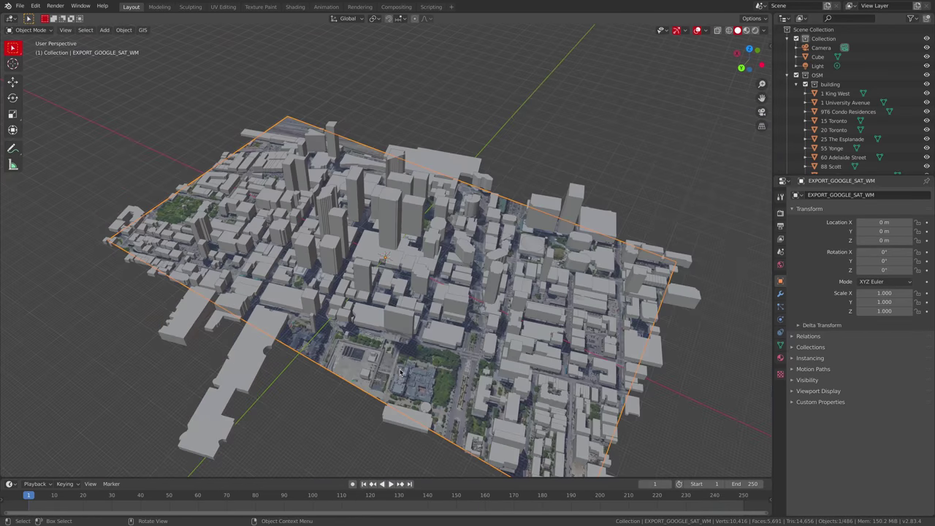
{"action": "scroll", "coordinate": [291, 339], "scroll_direction": "up", "scroll_amount": 6}
{"action": "scroll", "coordinate": [291, 338], "scroll_direction": "up", "scroll_amount": 5}
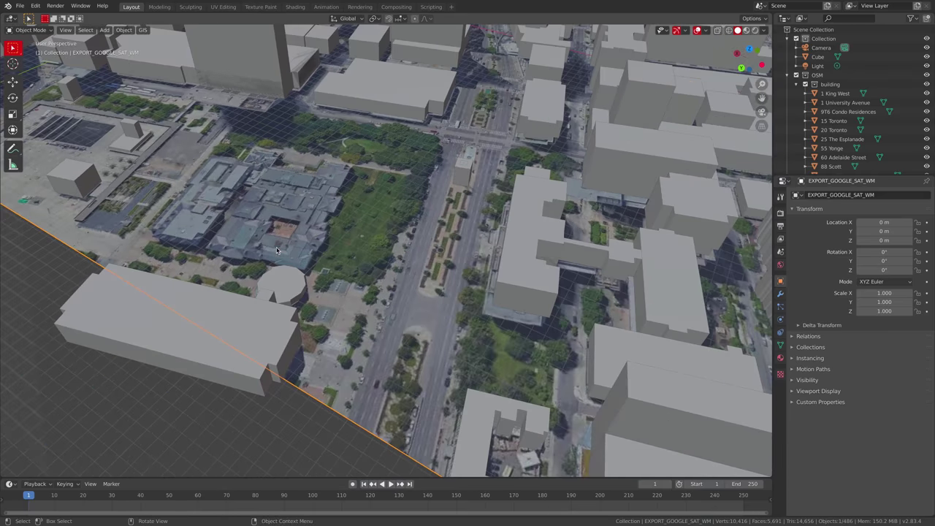
{"action": "middle_click_drag", "start_coordinate": [276, 251], "coordinate": [311, 287]}
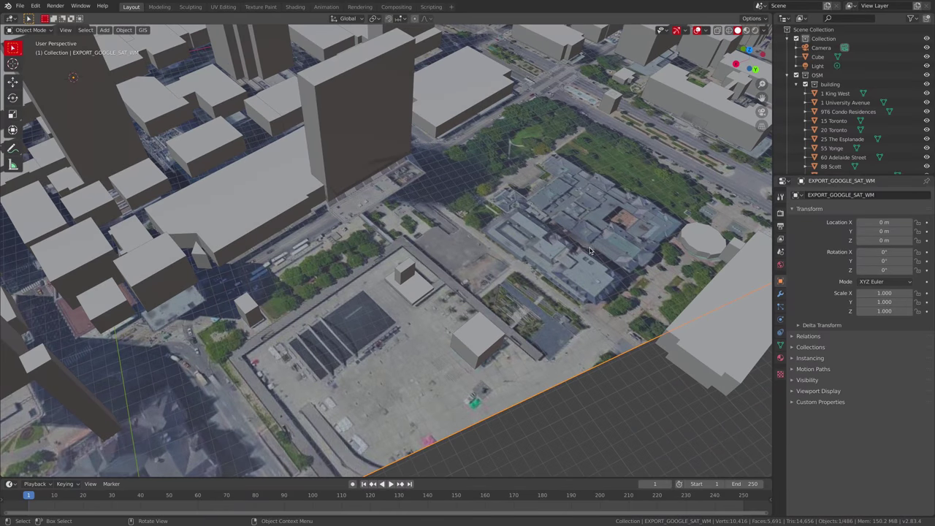
Delete and restore the Skates/Snacks building, reselect the plane, and split the viewport in two.
{"action": "left_click", "coordinate": [423, 302]}
{"action": "left_click", "coordinate": [416, 287]}
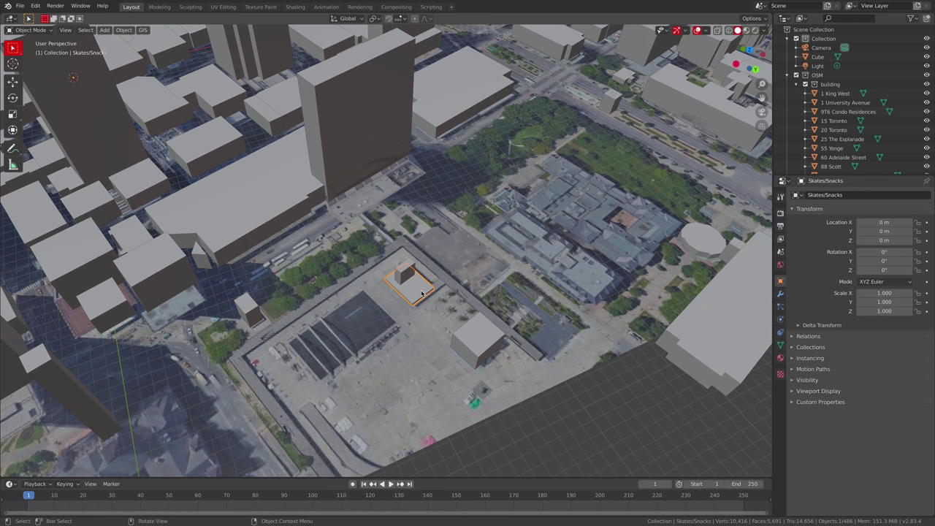
{"action": "key", "text": "Delete"}
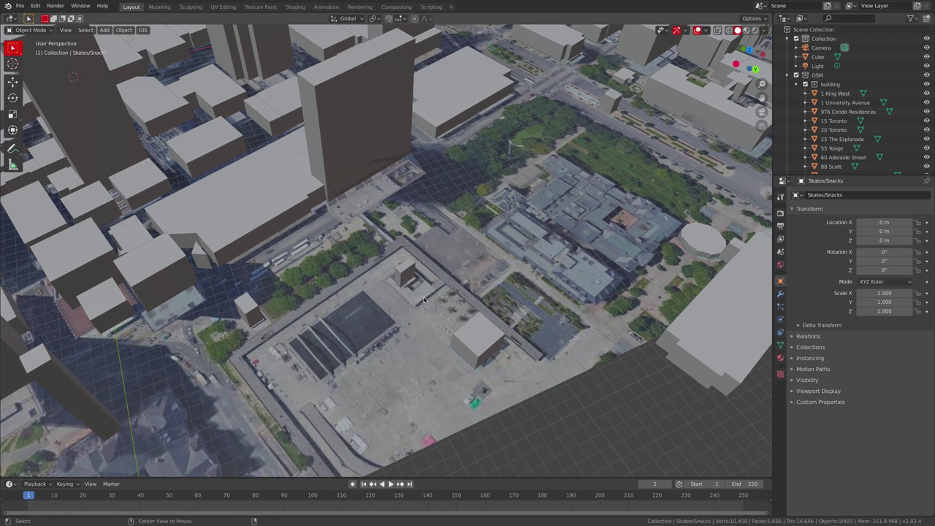
{"action": "key", "text": "ctrl+z"}
{"action": "left_click", "coordinate": [561, 249]}
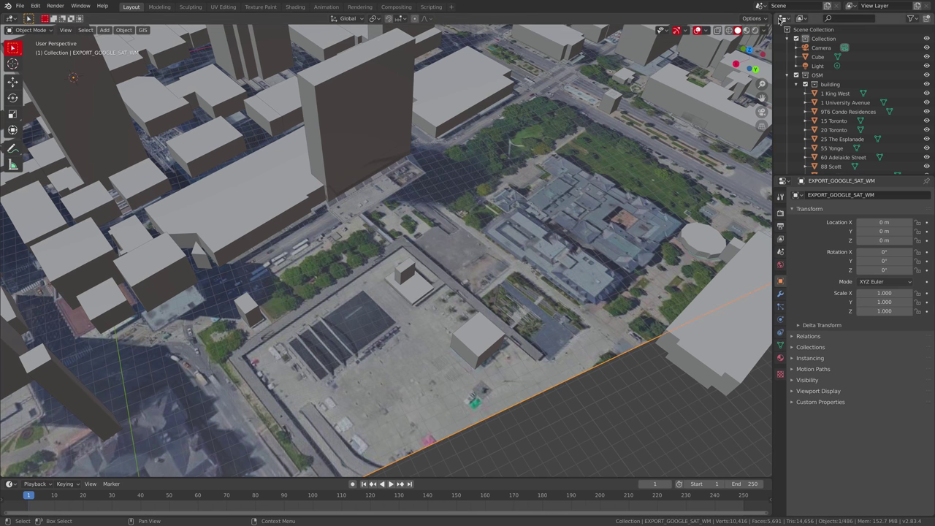
{"action": "left_click_drag", "start_coordinate": [769, 13], "coordinate": [341, 36]}
Switch the right area to the Shader Editor and arrange the image texture and UV Map nodes.
{"action": "left_click", "coordinate": [351, 19]}
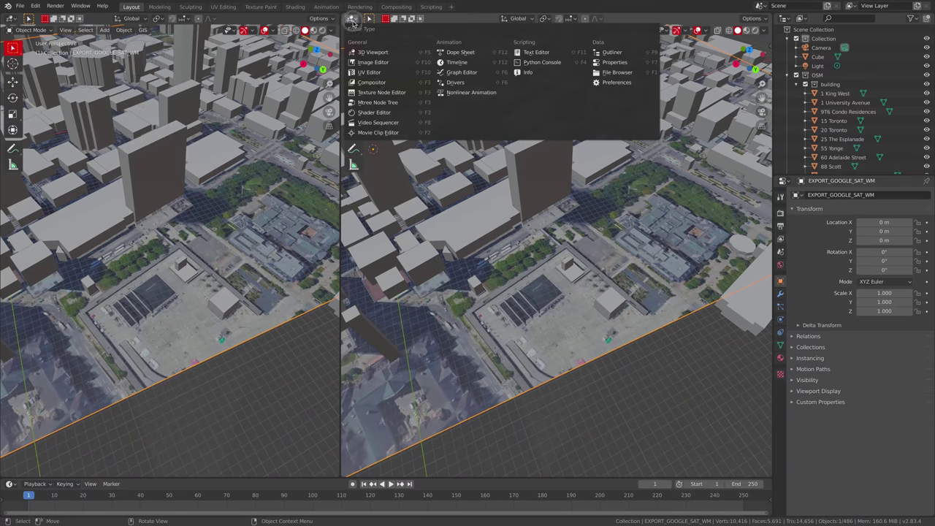
{"action": "left_click", "coordinate": [386, 108]}
{"action": "middle_click_drag", "start_coordinate": [501, 330], "coordinate": [613, 257]}
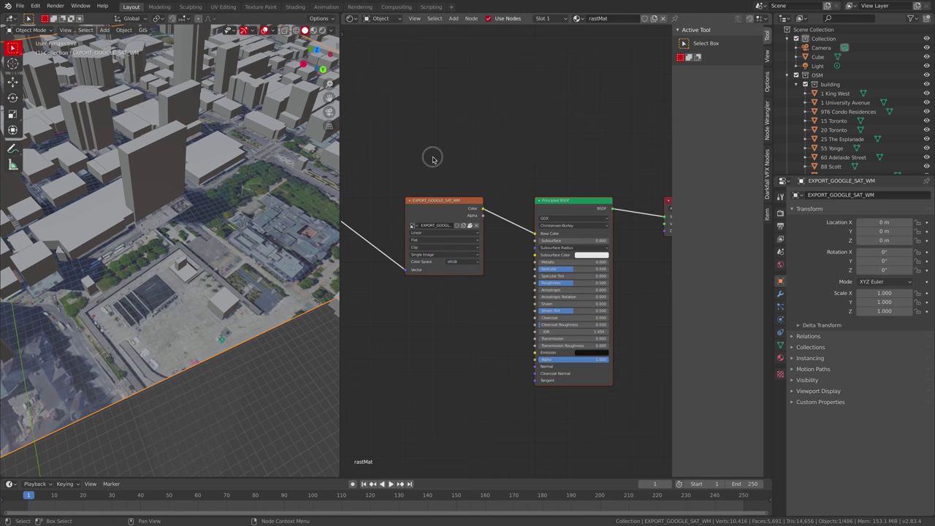
{"action": "left_click_drag", "start_coordinate": [424, 203], "coordinate": [366, 197]}
{"action": "middle_click_drag", "start_coordinate": [385, 201], "coordinate": [494, 205]}
{"action": "left_click_drag", "start_coordinate": [480, 200], "coordinate": [509, 203]}
Duplicate the Image Texture node and route its Color through a Bump node into BSDF Normal.
{"action": "key", "text": "ctrl+shift+d"}
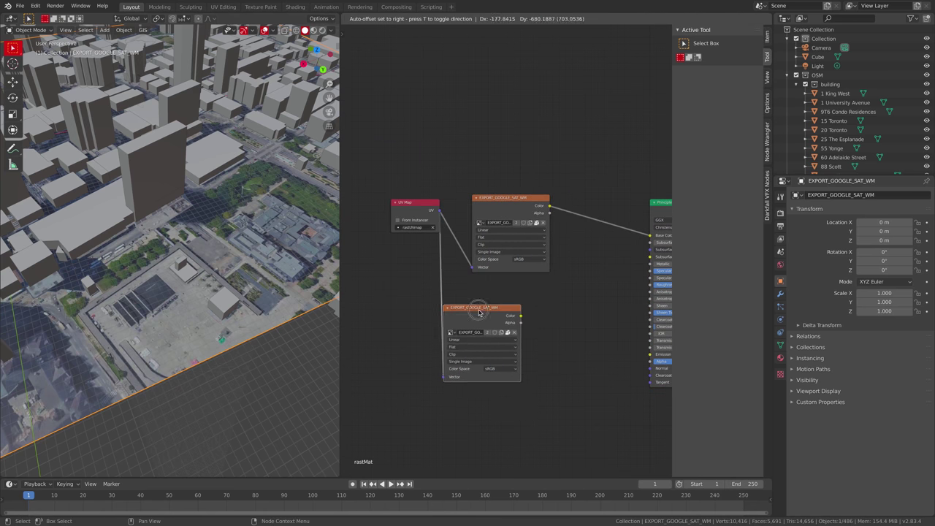
{"action": "left_click", "coordinate": [479, 313]}
{"action": "key", "text": "shift+a"}
{"action": "mouse_move", "coordinate": [518, 430]}
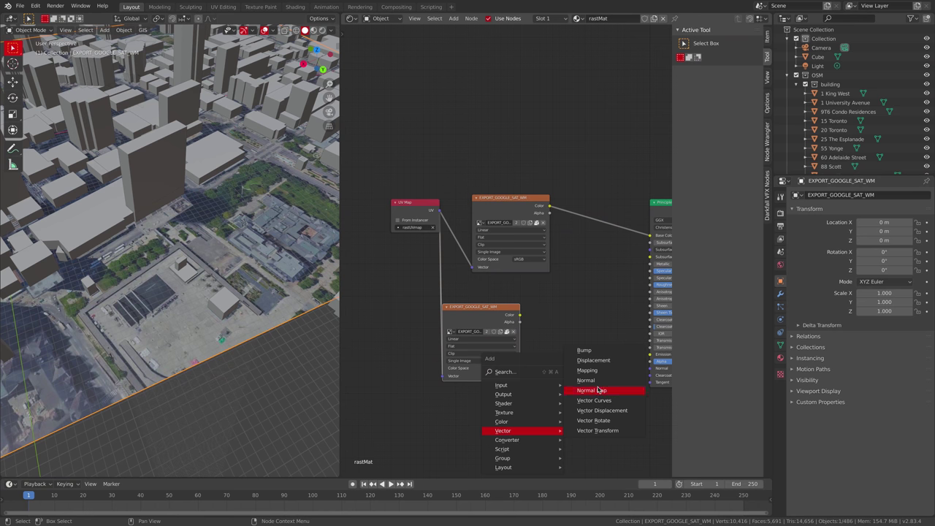
{"action": "left_click", "coordinate": [577, 352]}
{"action": "left_click", "coordinate": [562, 322]}
{"action": "left_click_drag", "start_coordinate": [520, 315], "coordinate": [561, 360]}
{"action": "mouse_move", "coordinate": [607, 330]}
{"action": "left_mouse_down"}
{"action": "mouse_move", "coordinate": [636, 379]}
{"action": "mouse_move", "coordinate": [650, 367]}
{"action": "left_mouse_up"}
{"action": "key", "text": "z"}
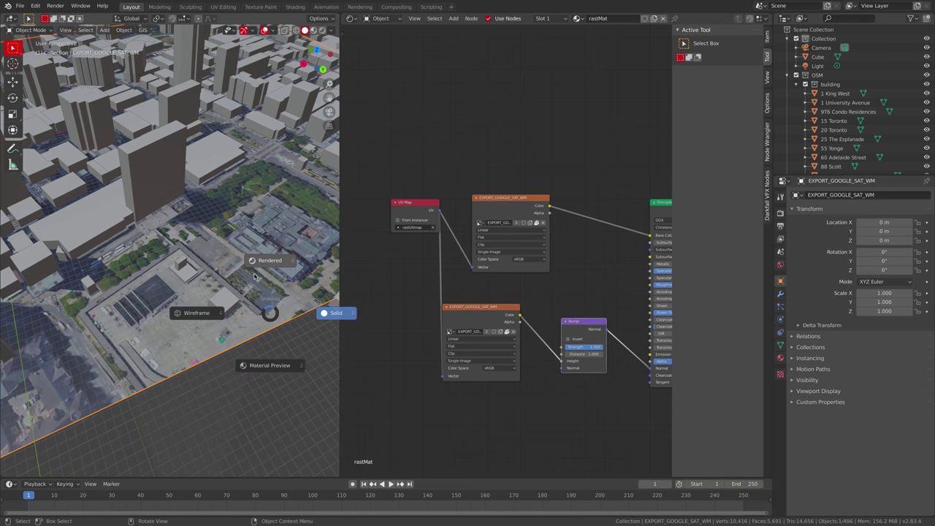
Switch the viewport to Rendered shading and set the render engine to Cycles.
{"action": "left_click", "coordinate": [254, 276]}
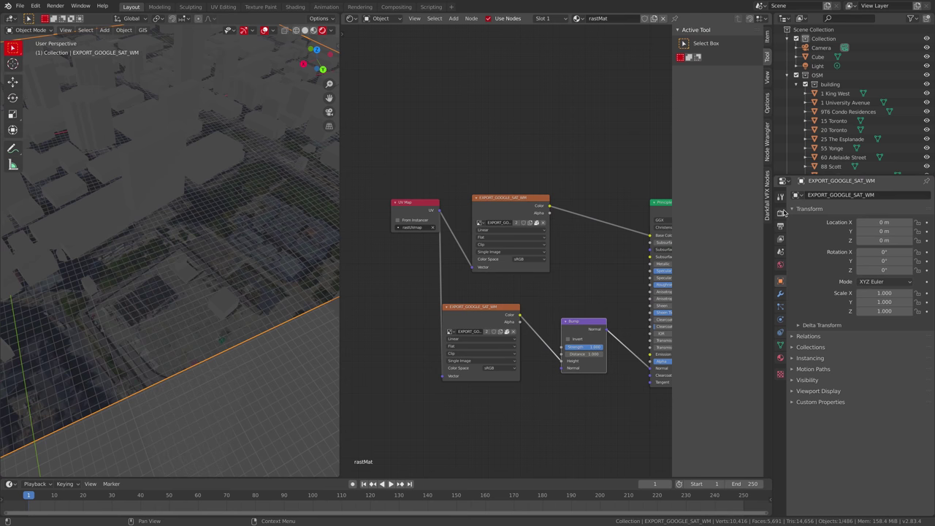
{"action": "left_click", "coordinate": [782, 212]}
{"action": "left_click", "coordinate": [896, 195]}
{"action": "left_click", "coordinate": [877, 228]}
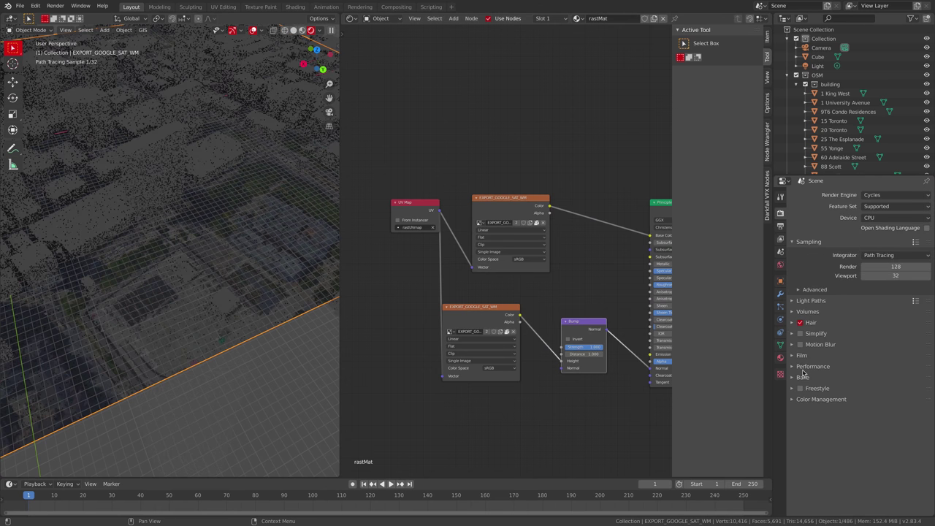
{"action": "left_click", "coordinate": [800, 355]}
{"action": "left_click", "coordinate": [801, 355]}
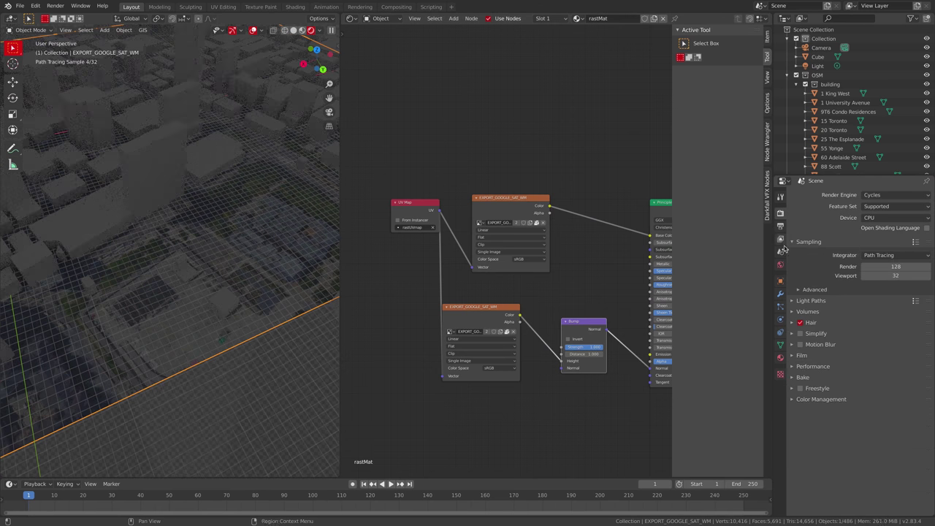
Light the world with a kloetzle_blei_4k.hdr Environment Texture and relink Bump Normal to the BSDF.
{"action": "left_click", "coordinate": [781, 267]}
{"action": "left_click", "coordinate": [927, 250]}
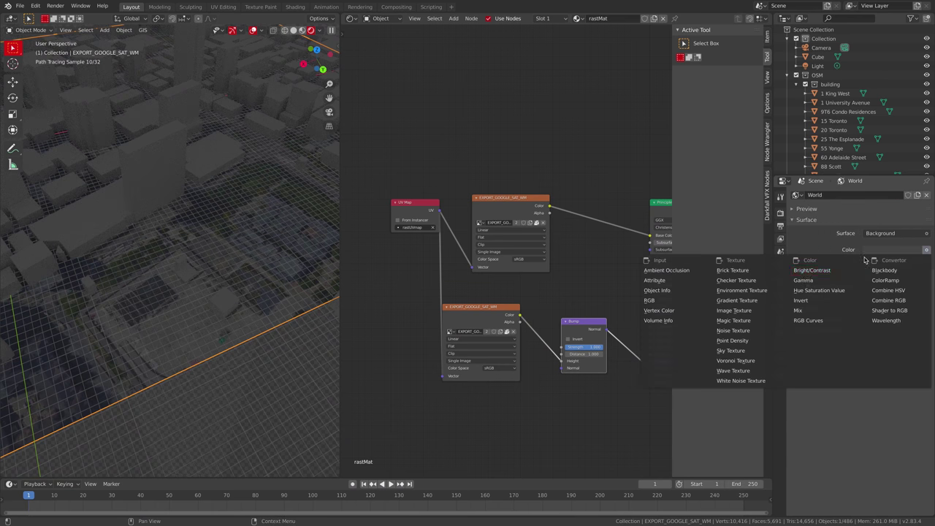
{"action": "left_click", "coordinate": [760, 290]}
{"action": "scroll", "coordinate": [246, 311], "scroll_direction": "up", "scroll_amount": 3}
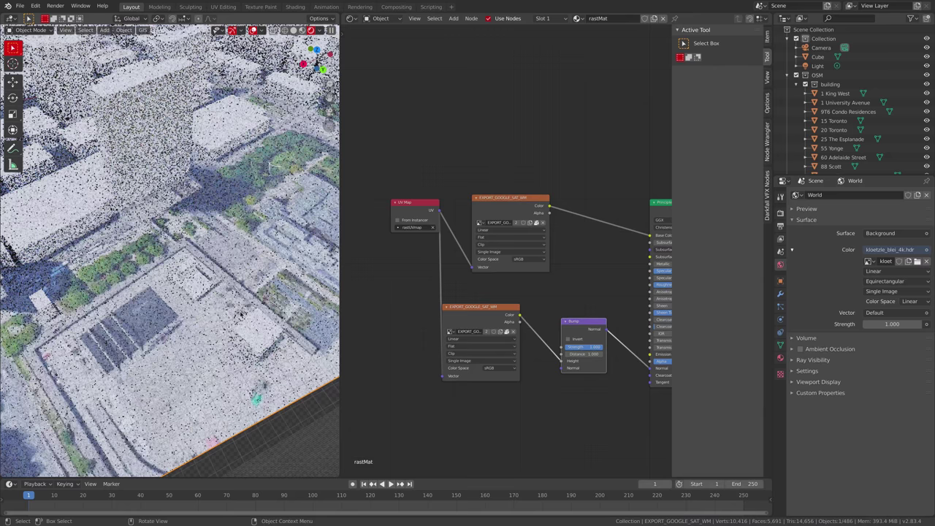
{"action": "scroll", "coordinate": [246, 310], "scroll_direction": "up", "scroll_amount": 2}
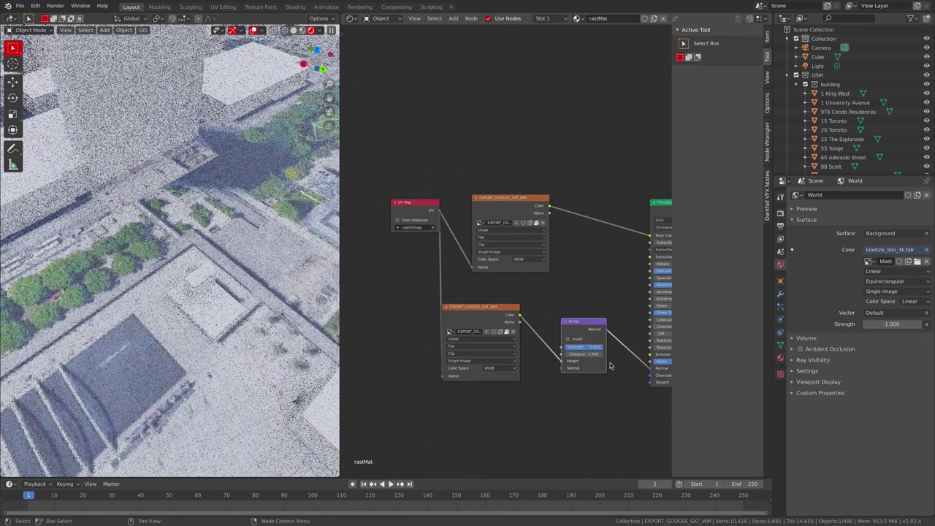
{"action": "mouse_move", "coordinate": [651, 373]}
{"action": "left_mouse_down"}
{"action": "mouse_move", "coordinate": [626, 366]}
{"action": "mouse_move", "coordinate": [633, 372]}
{"action": "left_mouse_up"}
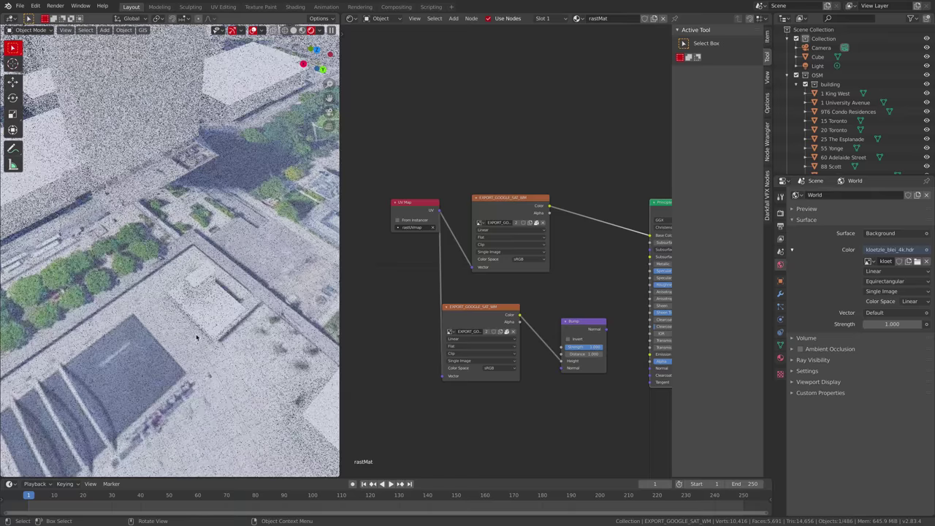
{"action": "left_click_drag", "start_coordinate": [606, 329], "coordinate": [651, 368]}
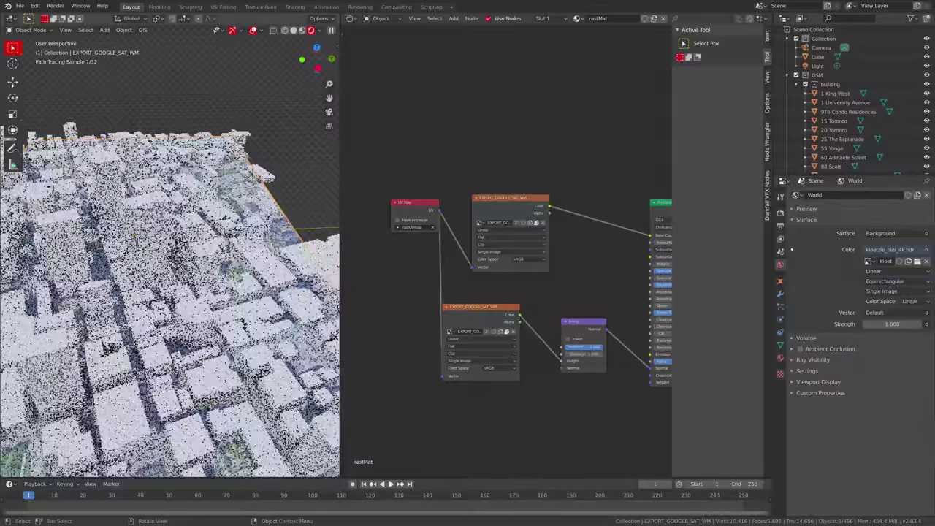
{"action": "mouse_move", "coordinate": [175, 292]}
{"action": "middle_mouse_down"}
{"action": "mouse_move", "coordinate": [150, 318]}
{"action": "mouse_move", "coordinate": [154, 294]}
{"action": "mouse_move", "coordinate": [222, 245]}
{"action": "mouse_move", "coordinate": [150, 271]}
{"action": "mouse_move", "coordinate": [148, 359]}
{"action": "mouse_move", "coordinate": [53, 216]}
{"action": "mouse_move", "coordinate": [246, 211]}
{"action": "mouse_move", "coordinate": [135, 269]}
{"action": "mouse_move", "coordinate": [190, 255]}
{"action": "middle_mouse_up"}
Switch to Solid shading and view the city blocks from low oblique angles.
{"action": "key", "text": "z"}
{"action": "scroll", "coordinate": [190, 241], "scroll_direction": "up", "scroll_amount": 3}
{"action": "middle_click_drag", "start_coordinate": [266, 380], "coordinate": [211, 278]}
{"action": "scroll", "coordinate": [208, 289], "scroll_direction": "down", "scroll_amount": 10}
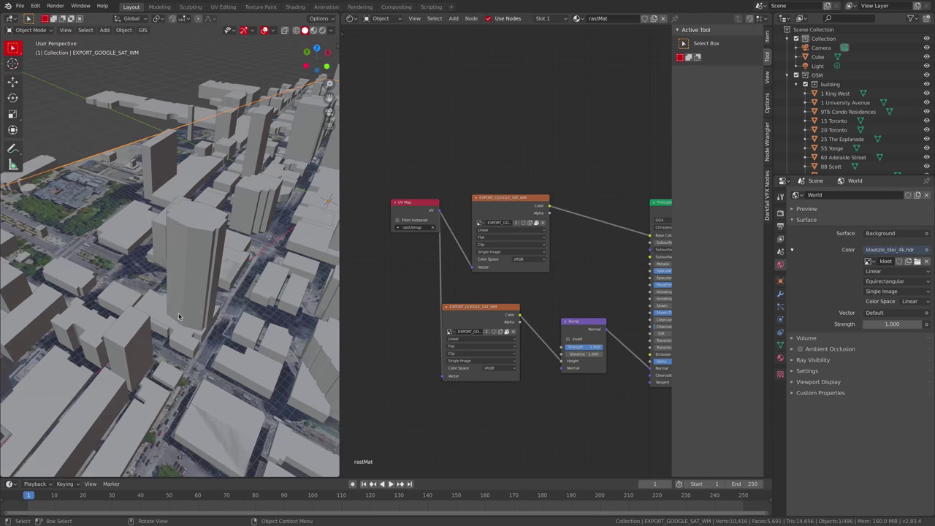
{"action": "scroll", "coordinate": [278, 313], "scroll_direction": "up", "scroll_amount": 5}
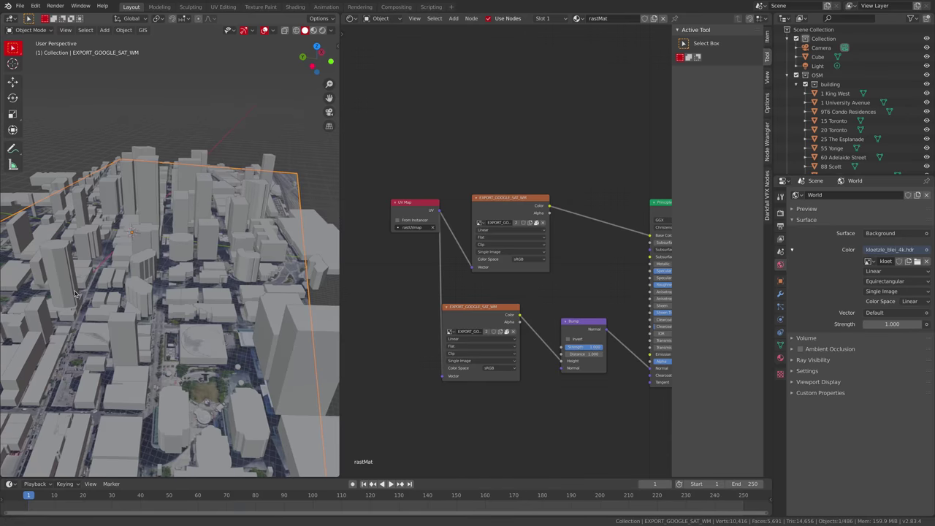
{"action": "middle_click_drag", "start_coordinate": [278, 312], "coordinate": [135, 302]}
{"action": "scroll", "coordinate": [135, 302], "scroll_direction": "up", "scroll_amount": 2}
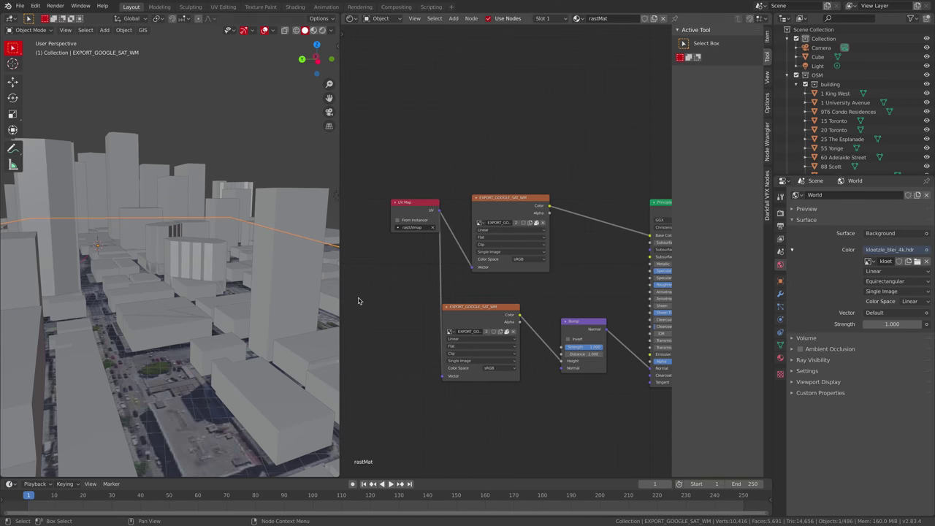